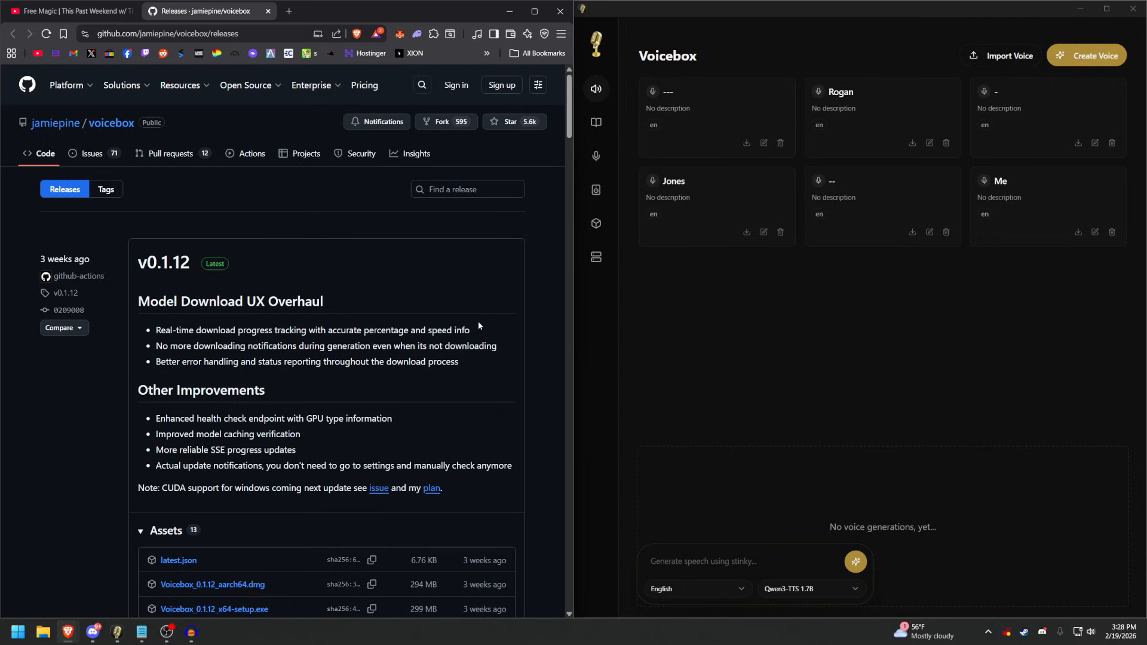
# Locate the Windows installer Voicebox_0.1.12_x64-setup.exe among the v0.1.12 release assets, cancelling the save prompt.
pyautogui.middleClick(327, 255)
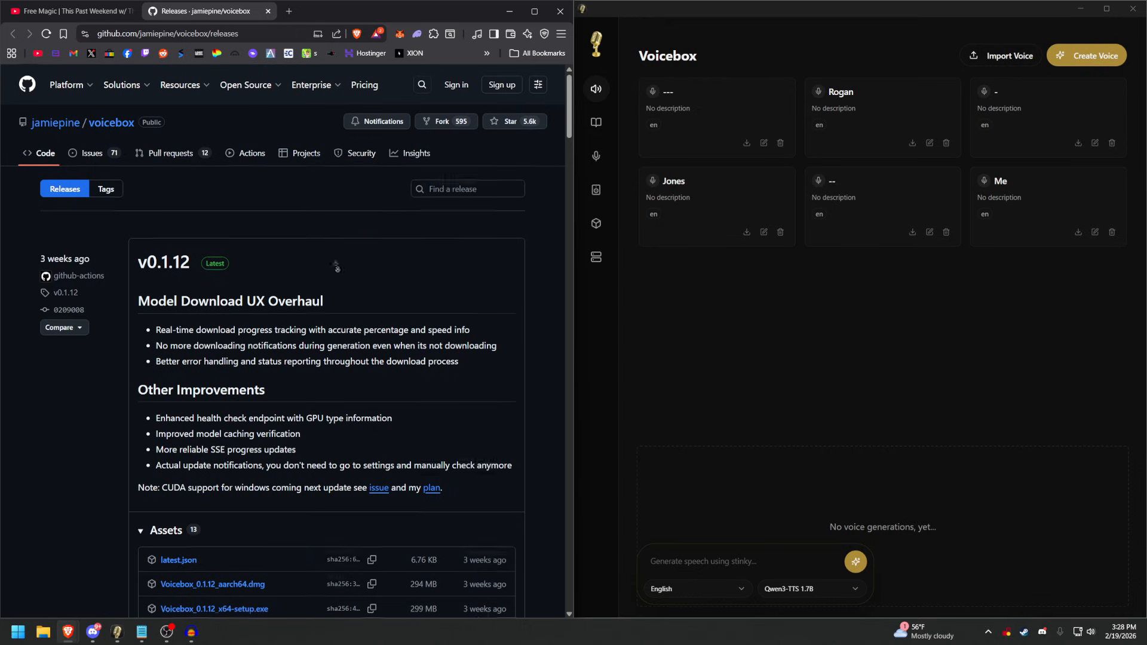
pyautogui.middleClick(324, 275)
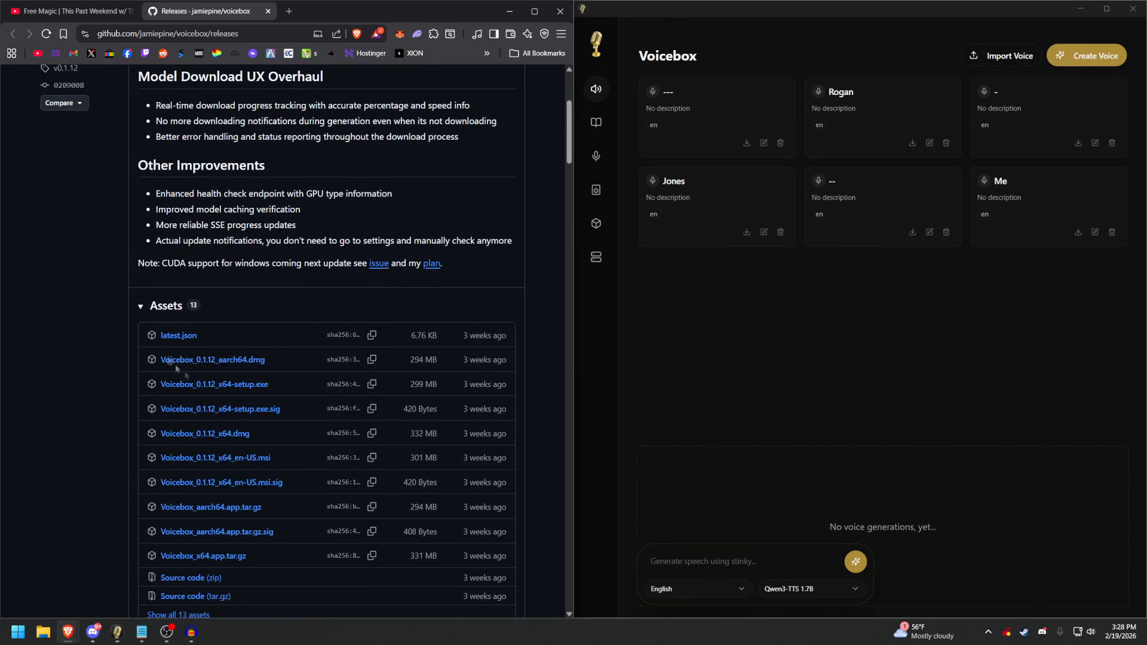
pyautogui.middleClick(108, 308)
pyautogui.middleClick(106, 319)
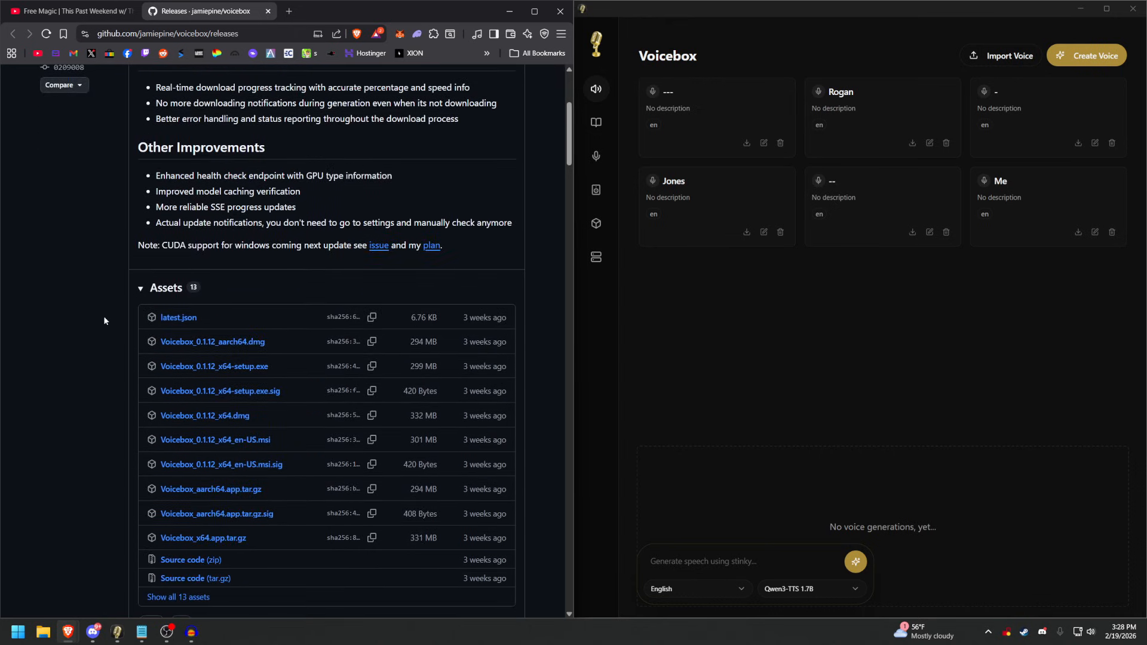
pyautogui.middleClick(102, 317)
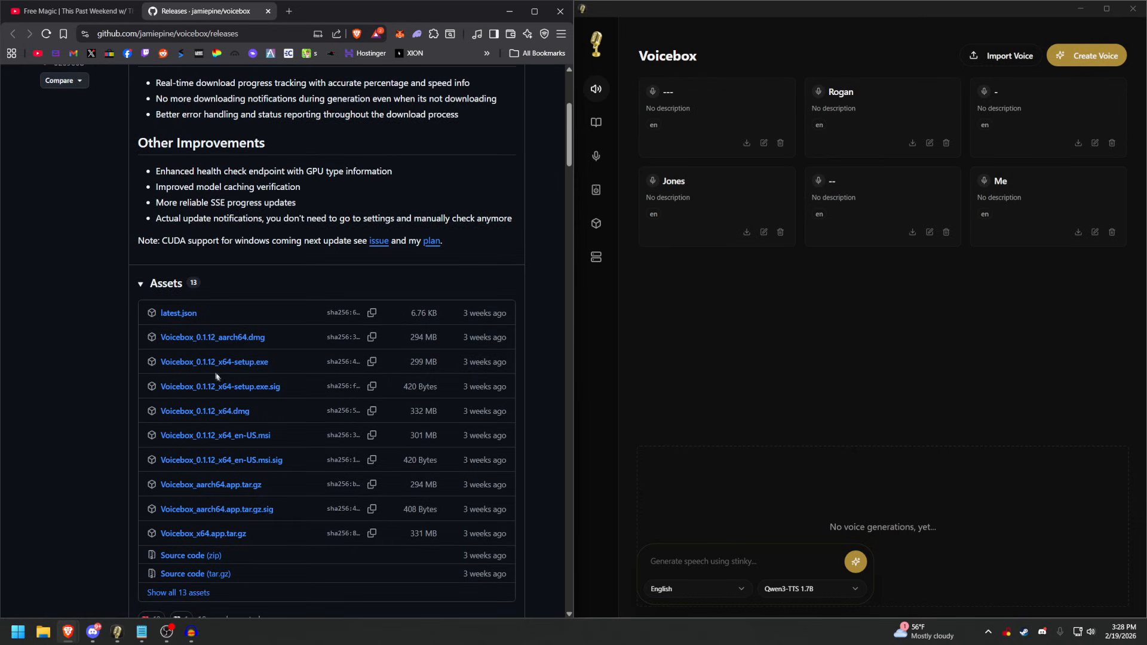
pyautogui.moveTo(288, 391); pyautogui.dragTo(160, 387)
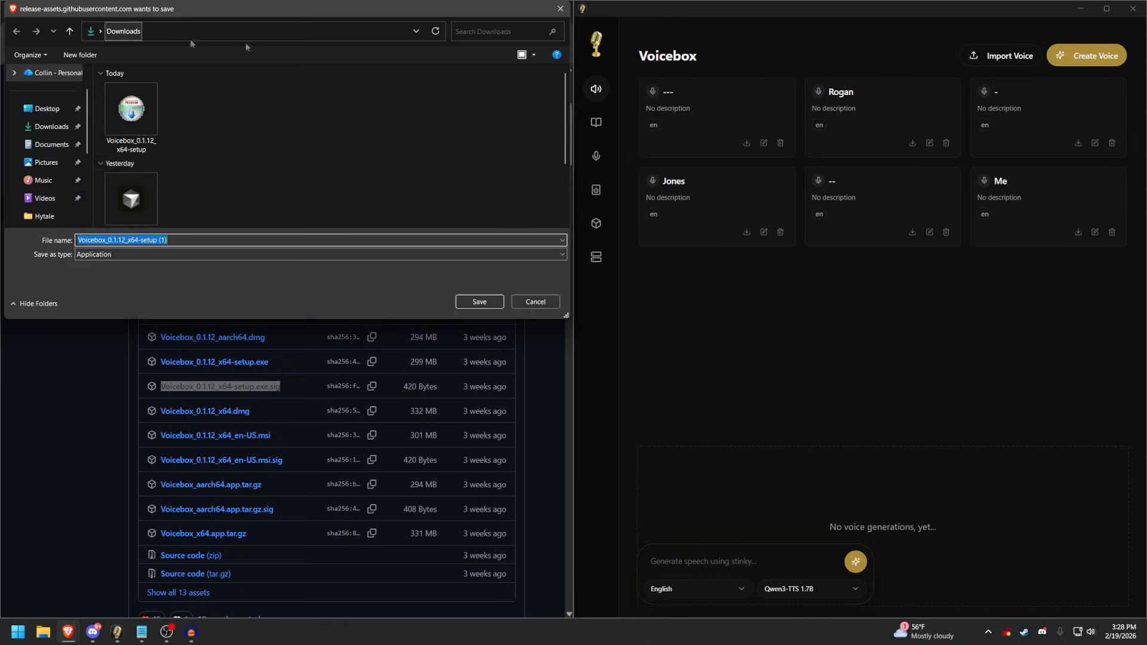
pyautogui.click(538, 302)
pyautogui.moveTo(294, 366); pyautogui.dragTo(159, 362)
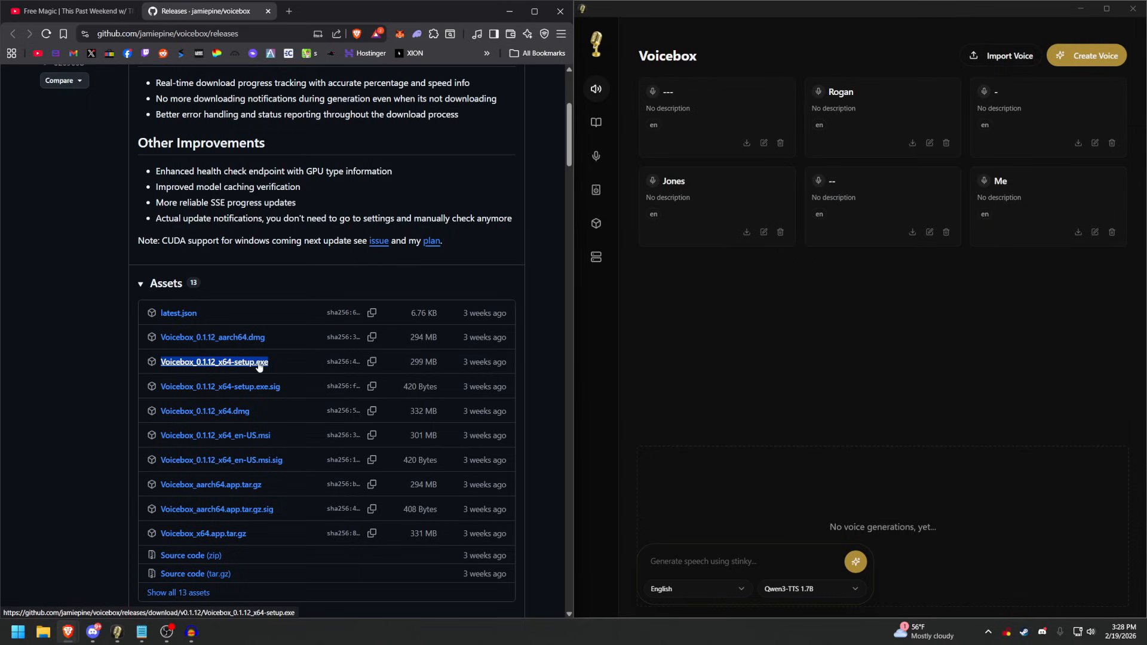
pyautogui.click(292, 363)
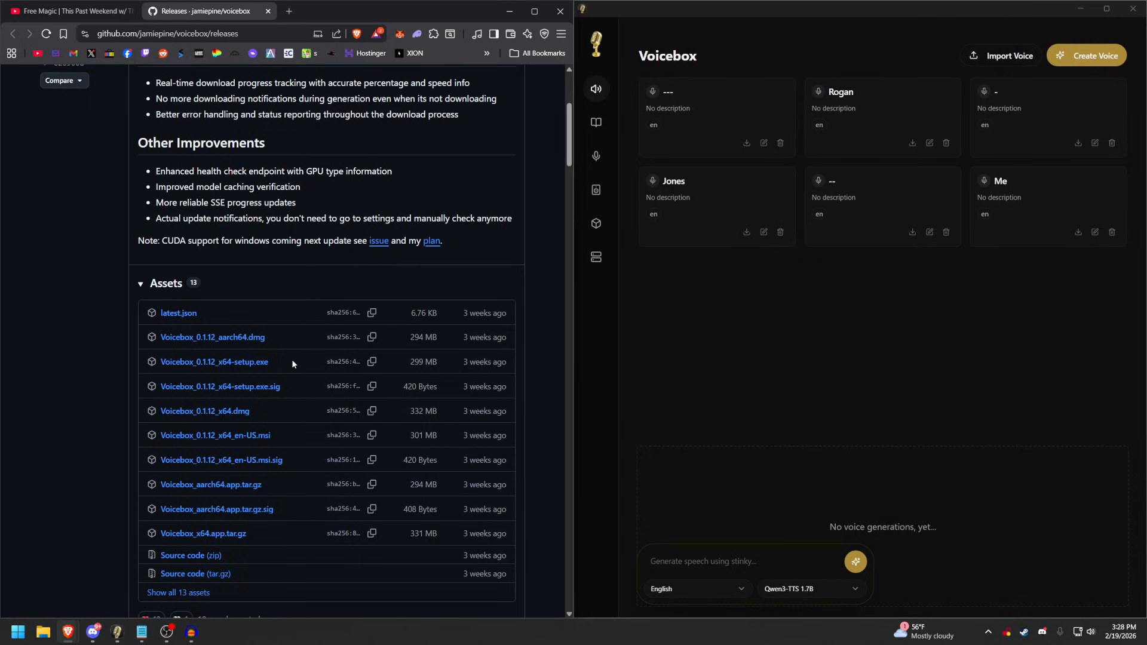
# Switch to Voicebox and examine the Qwen TTS voice generation models and the Whisper Base transcription model in model management.
pyautogui.click(738, 366)
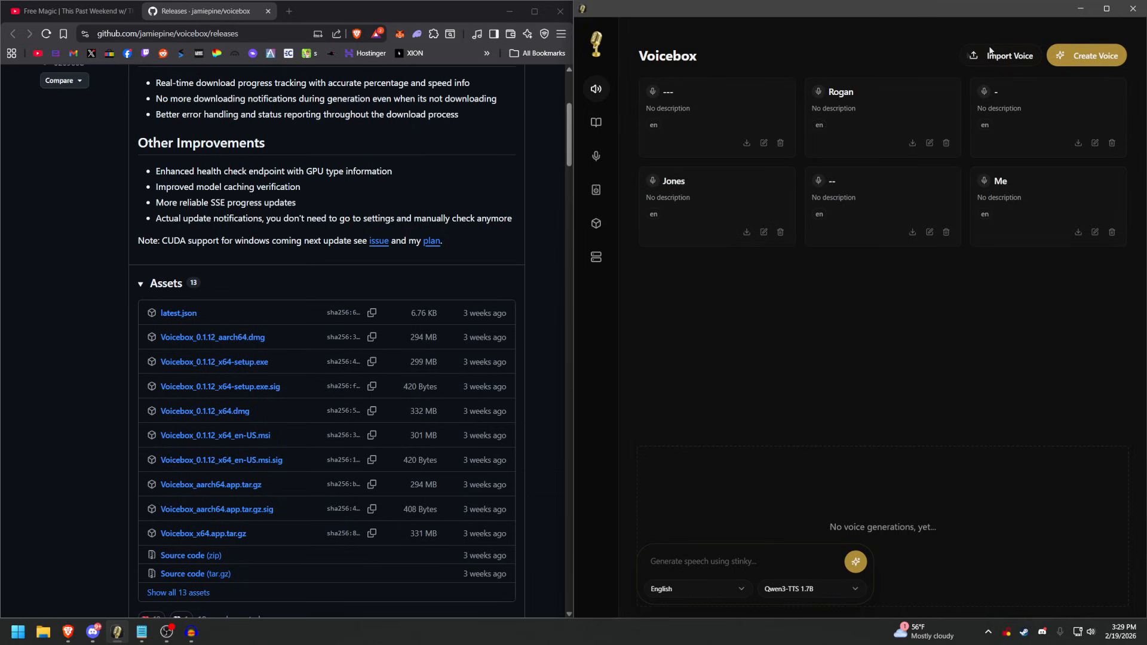
pyautogui.click(596, 190)
pyautogui.click(596, 223)
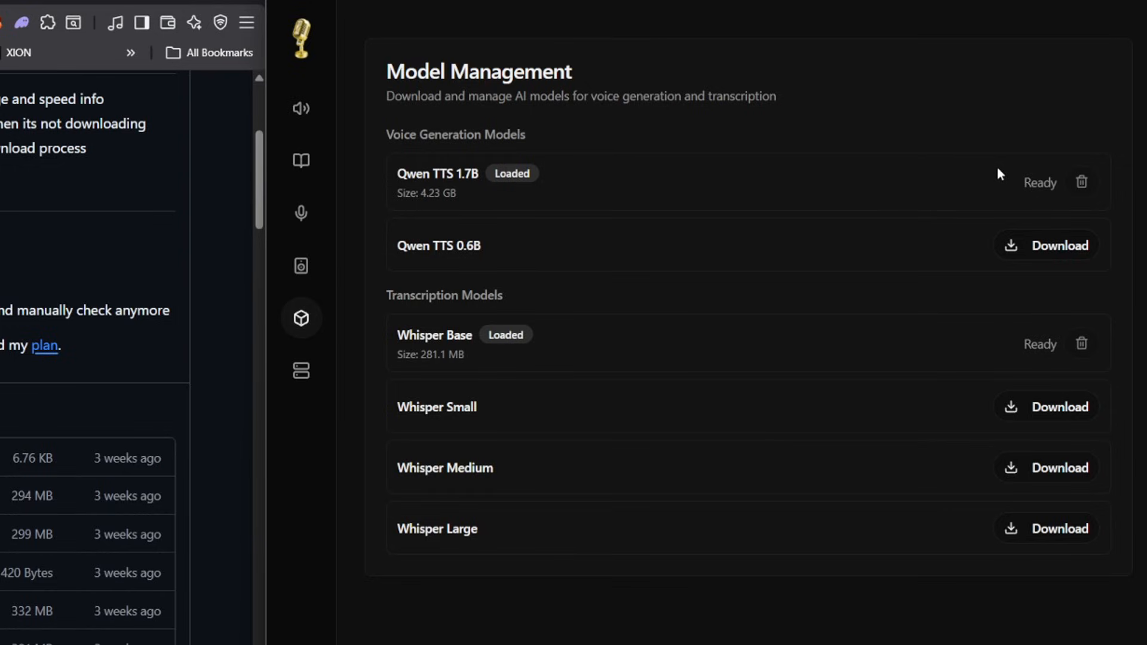
pyautogui.moveTo(392, 248); pyautogui.dragTo(513, 245)
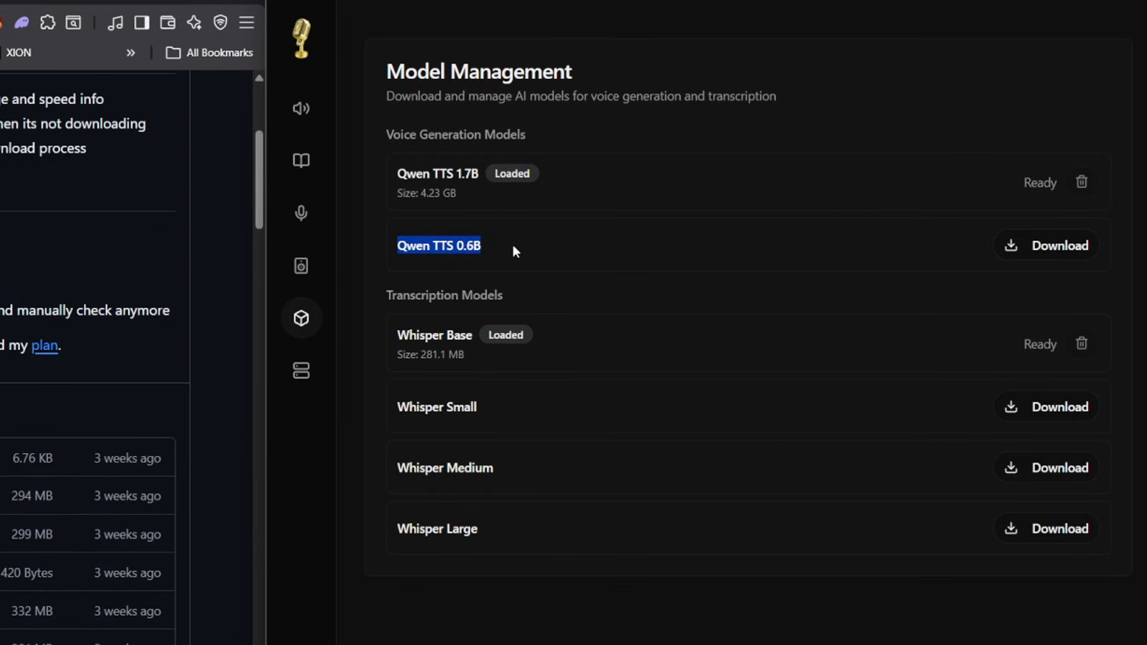
pyautogui.moveTo(394, 248); pyautogui.dragTo(487, 246)
pyautogui.click(517, 251)
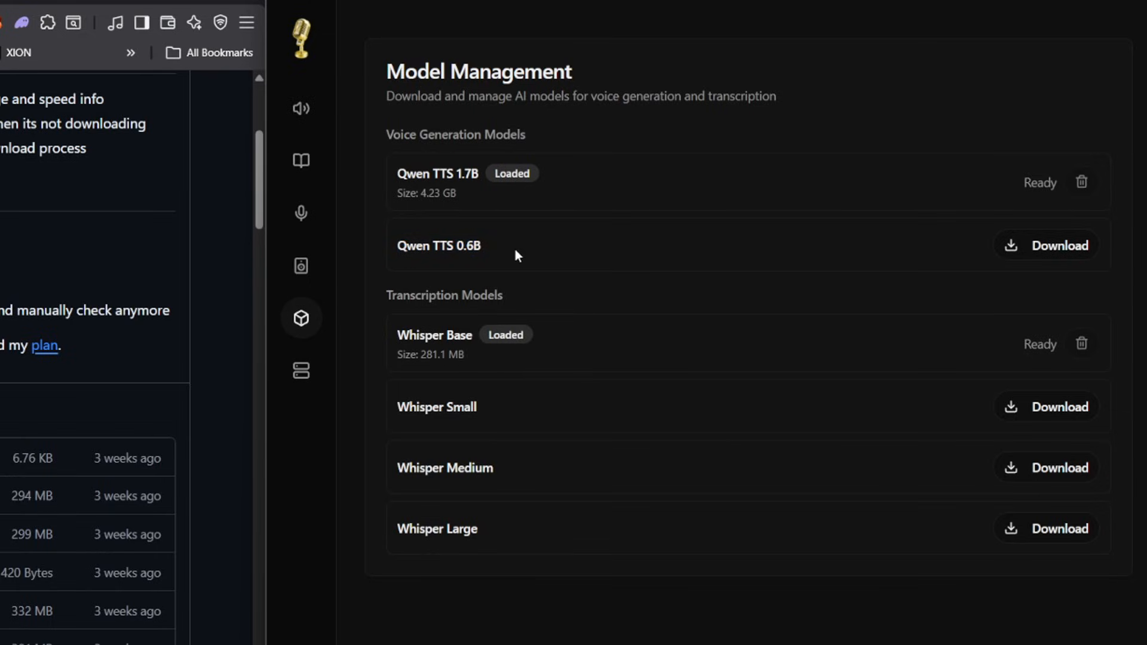
pyautogui.moveTo(381, 174); pyautogui.dragTo(483, 180)
pyautogui.click(483, 181)
pyautogui.moveTo(396, 340); pyautogui.dragTo(477, 336)
pyautogui.click(612, 340)
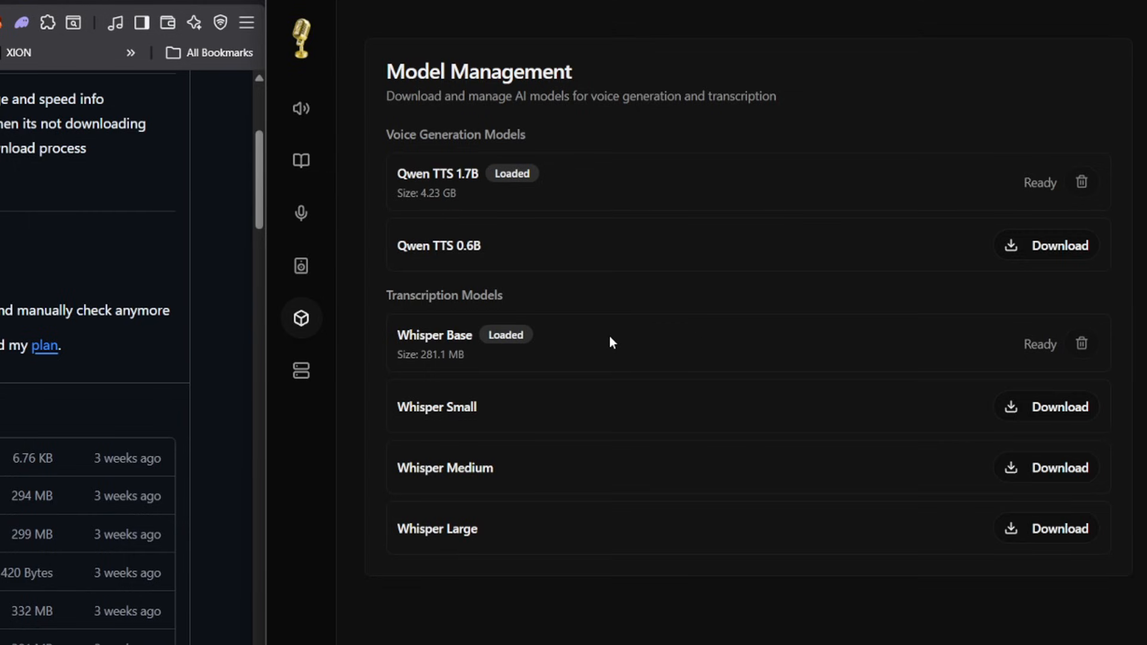
# Start creating a new voice and review the upload, record and system audio options for the sample.
pyautogui.click(301, 109)
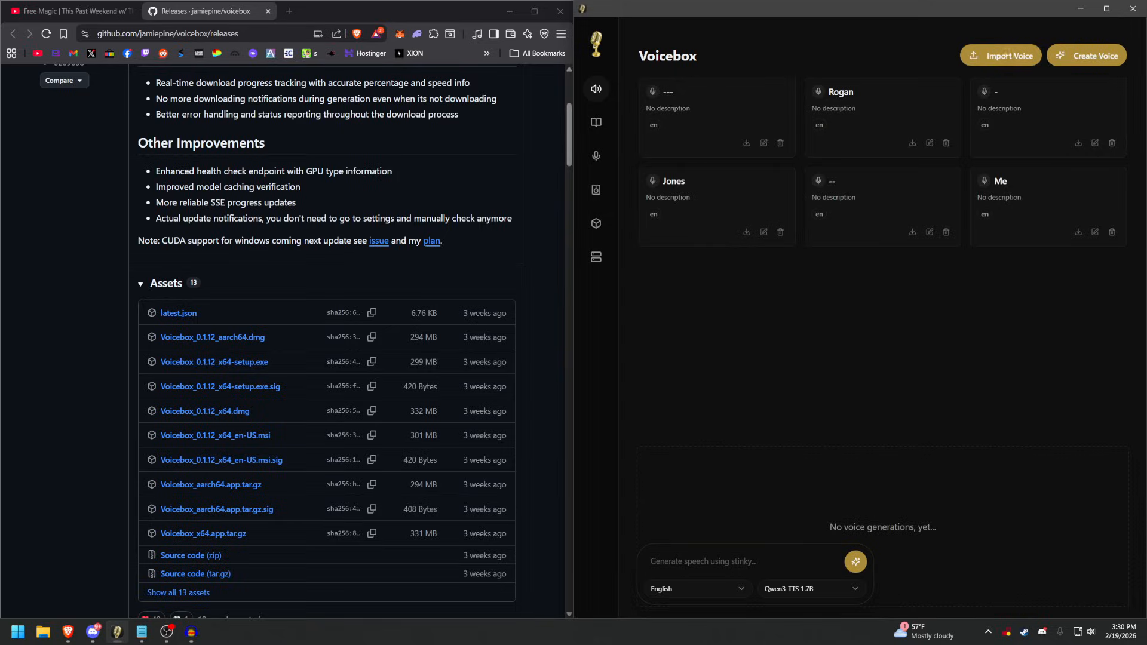
pyautogui.click(1083, 60)
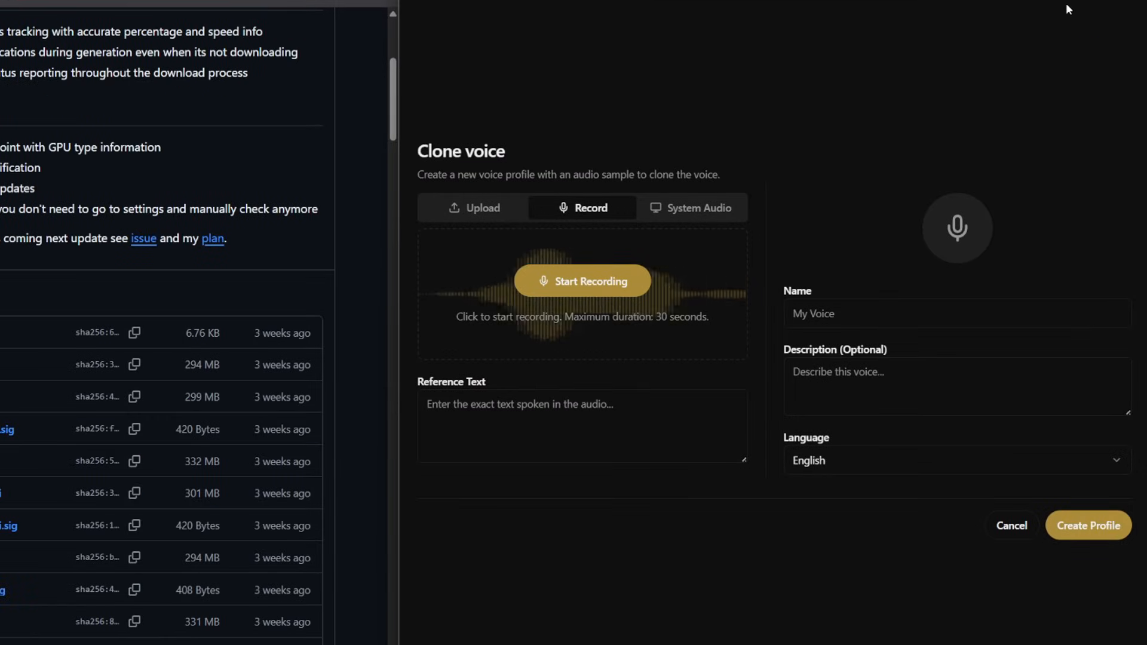
pyautogui.click(507, 206)
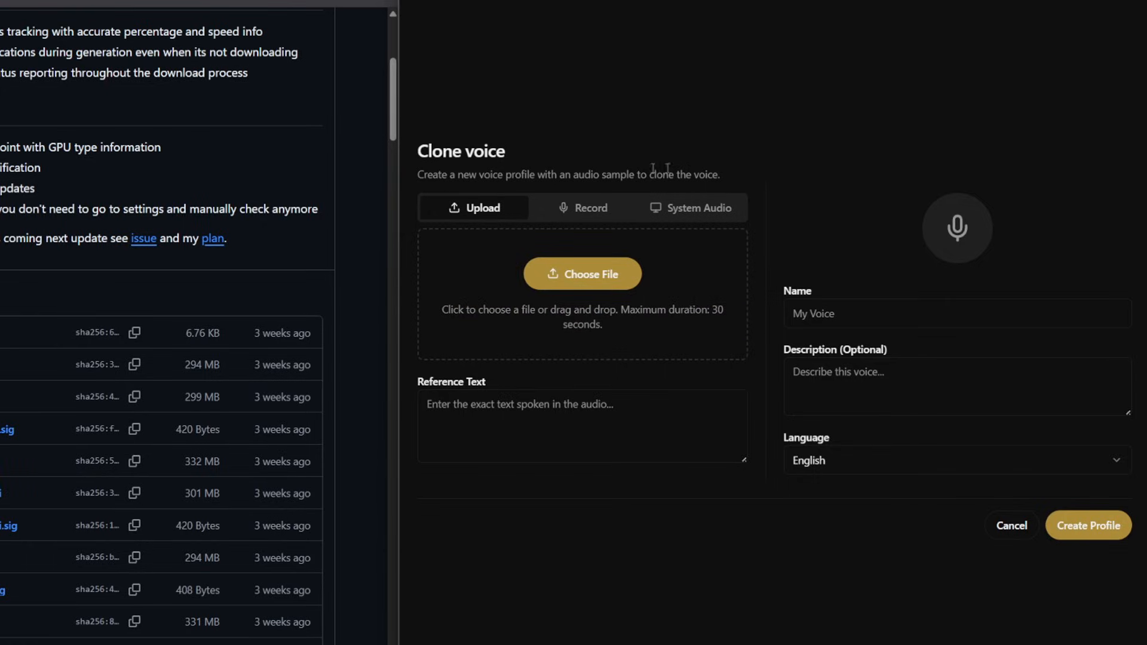
pyautogui.click(578, 212)
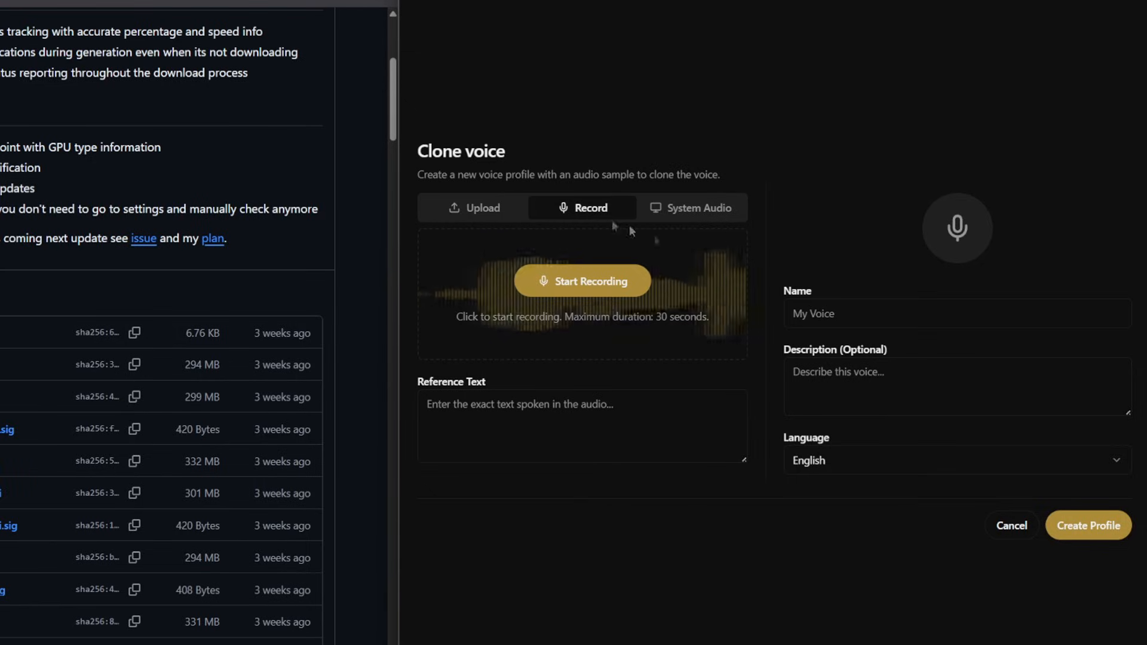
pyautogui.click(691, 213)
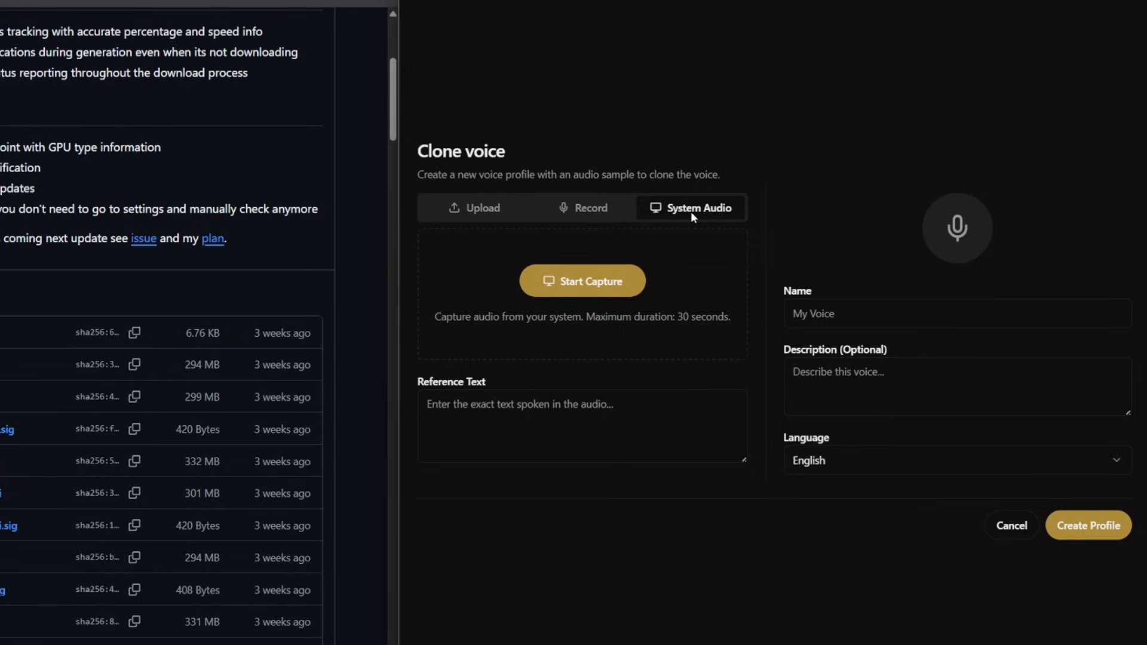
pyautogui.click(616, 210)
pyautogui.click(486, 208)
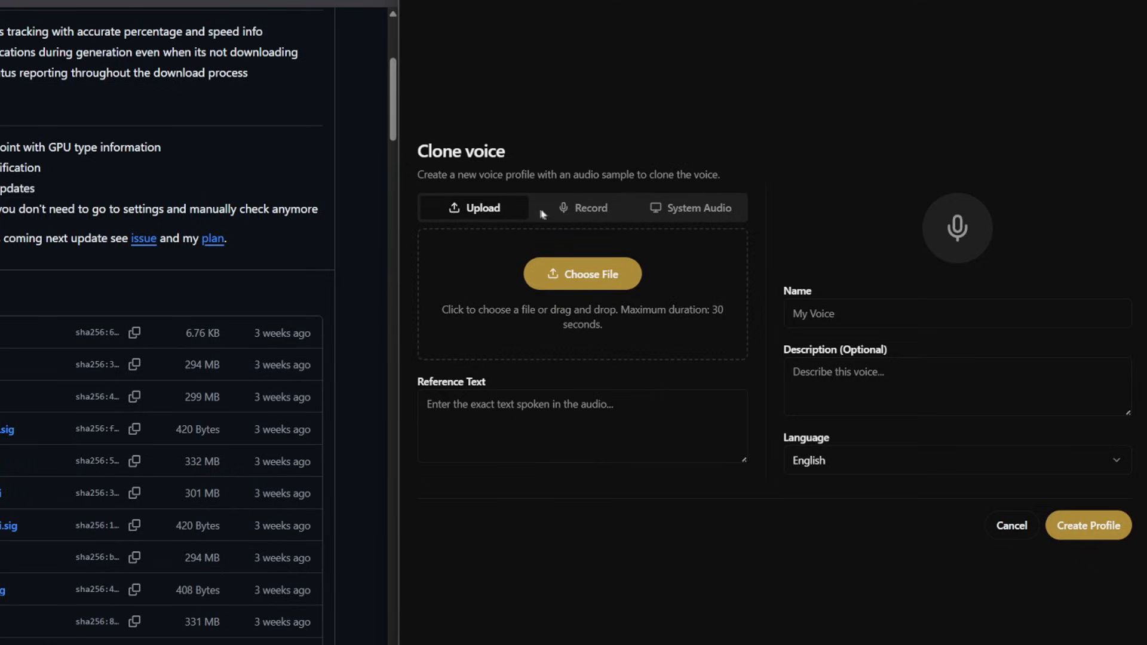
# Record a microphone sample of the voice for the new clone profile.
pyautogui.click(544, 212)
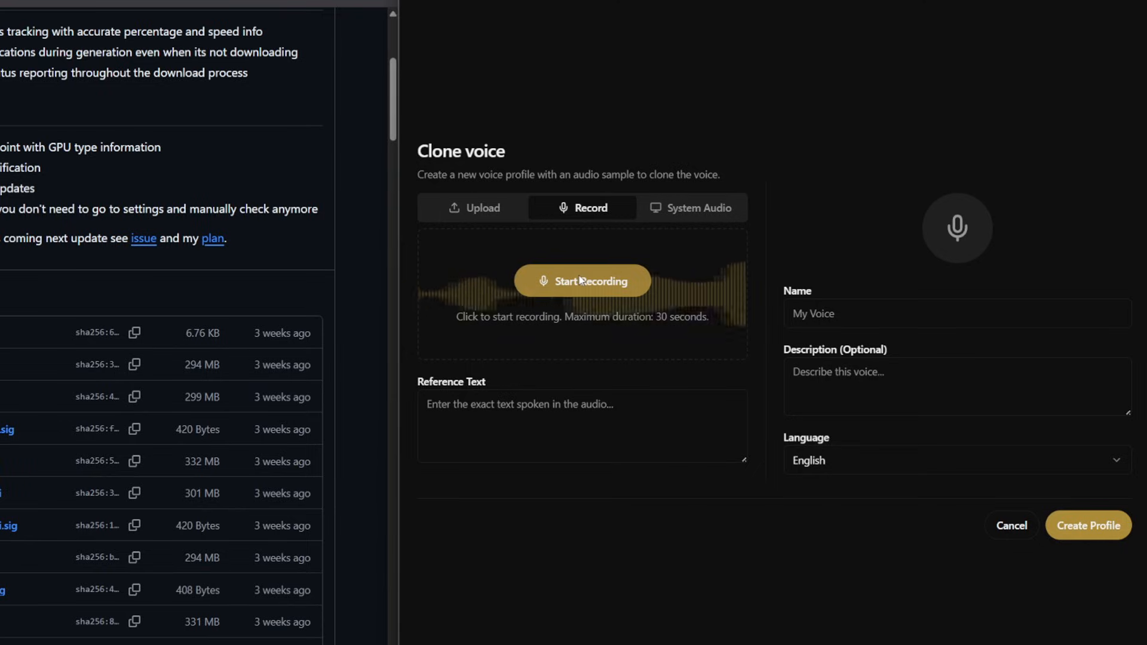
pyautogui.click(614, 284)
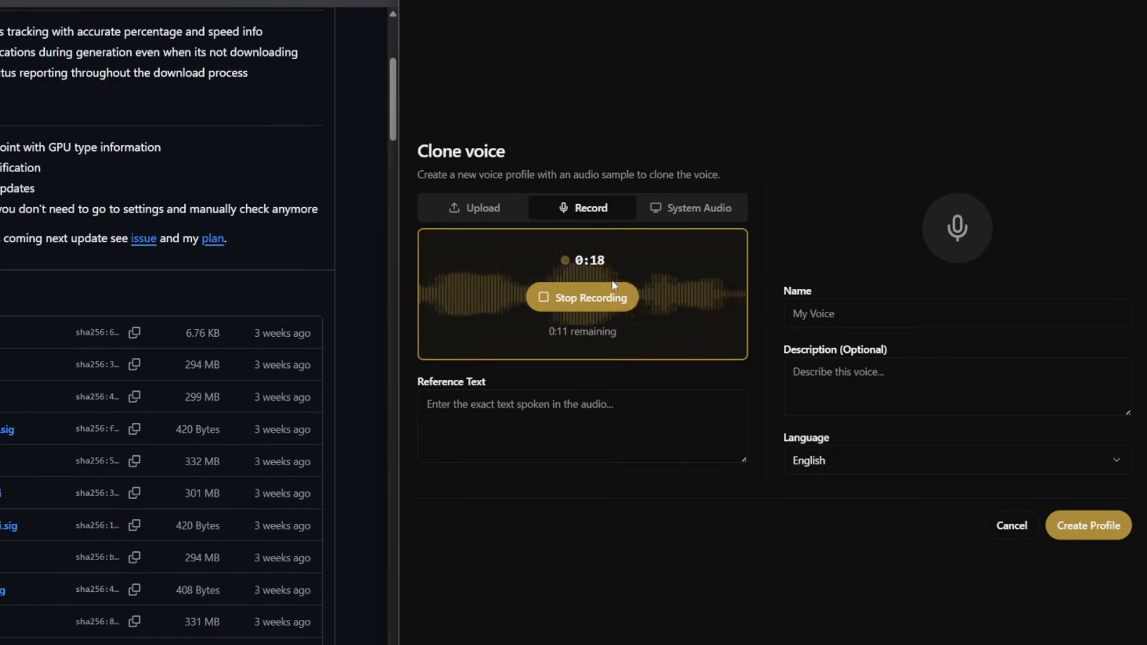
pyautogui.click(609, 292)
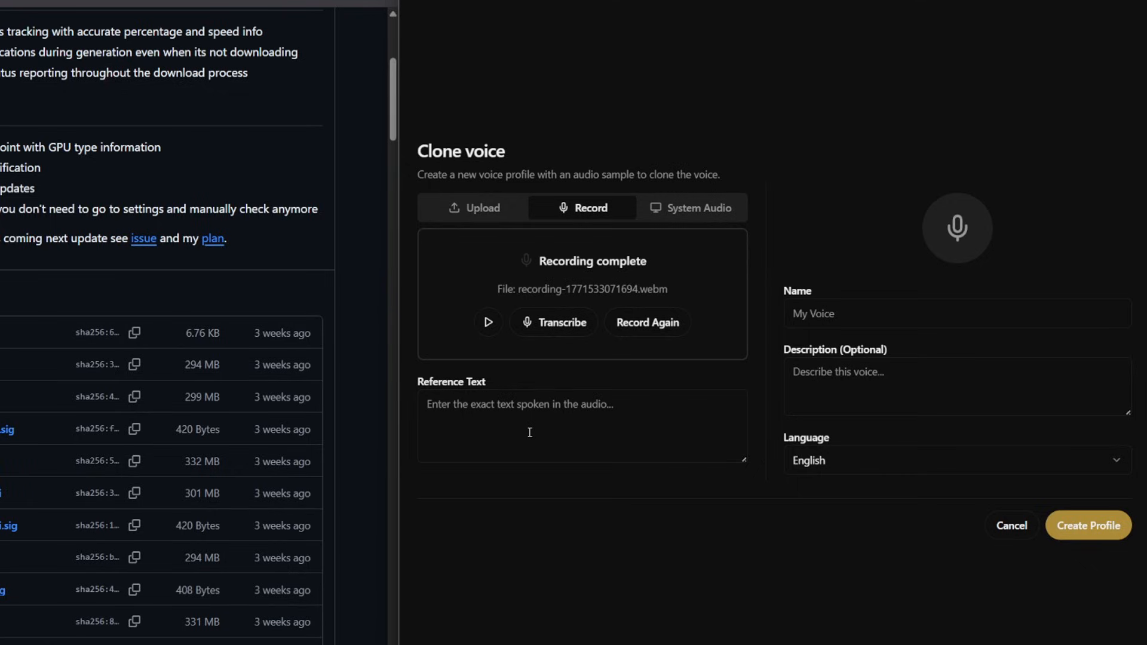
# Transcribe the recording into the reference text and check the transcript.
pyautogui.click(566, 331)
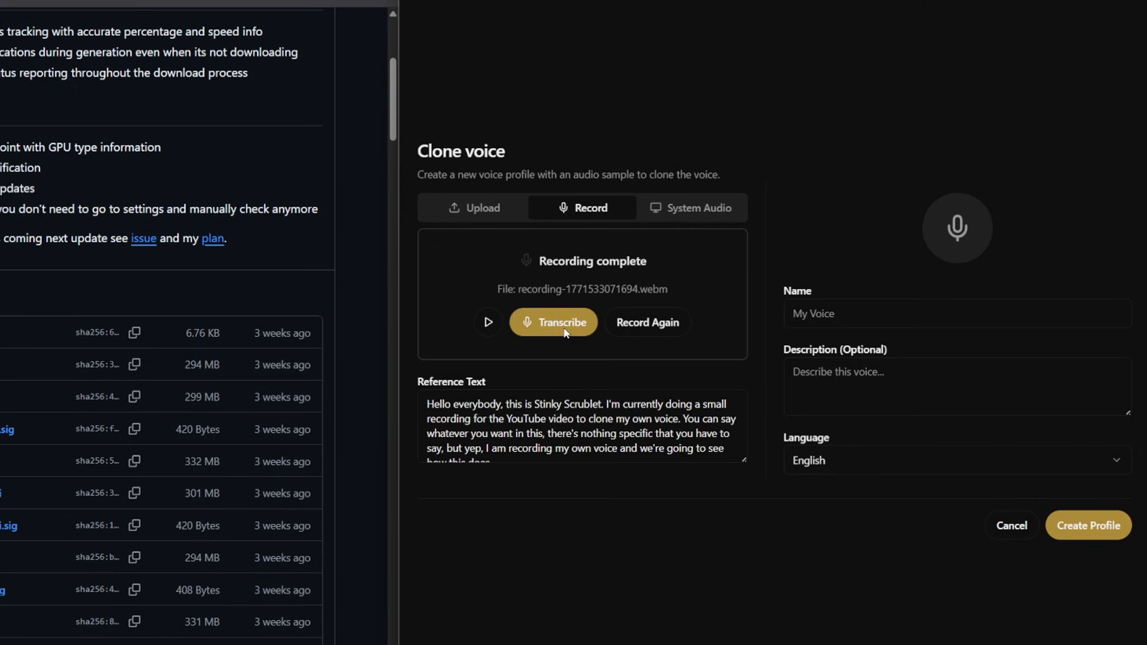
pyautogui.tripleClick(443, 405)
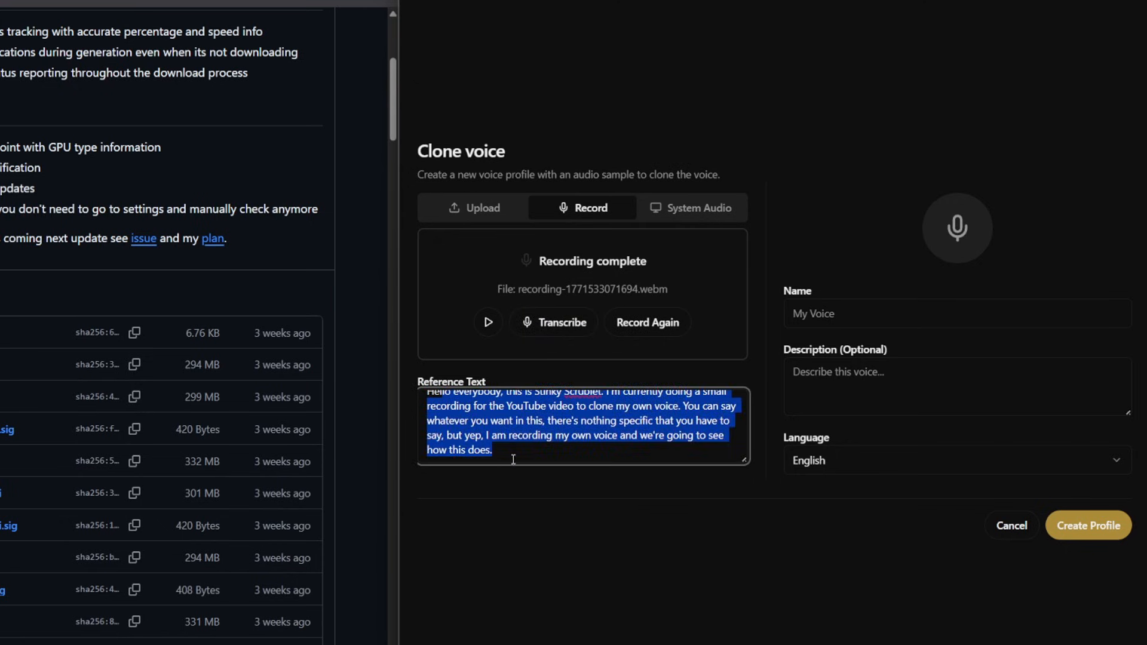
pyautogui.click(520, 450)
pyautogui.moveTo(525, 453); pyautogui.dragTo(435, 390)
pyautogui.click(536, 435)
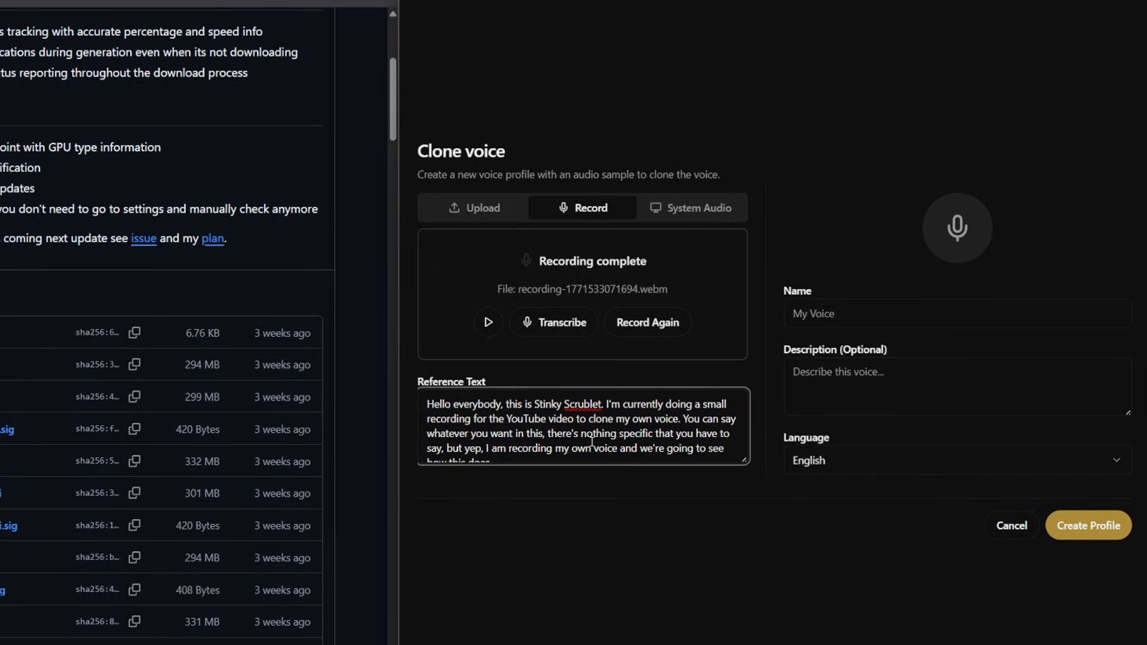
pyautogui.scroll(-1, 591, 448)
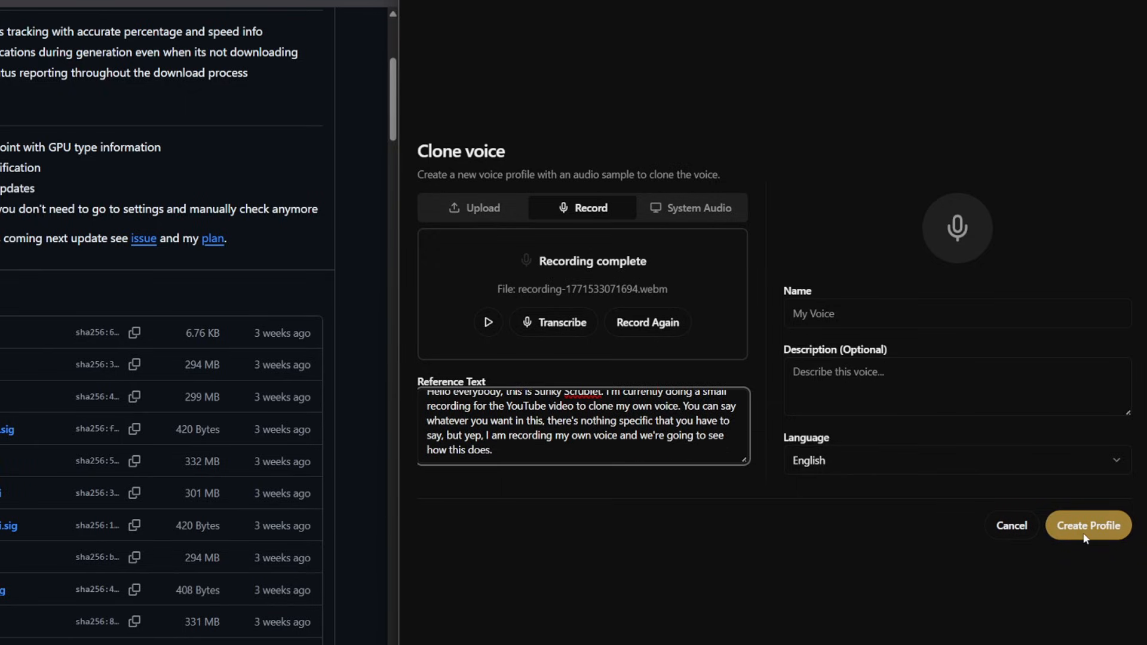
# Name the voice "scrub", check the reference text again and create the profile.
pyautogui.click(979, 312)
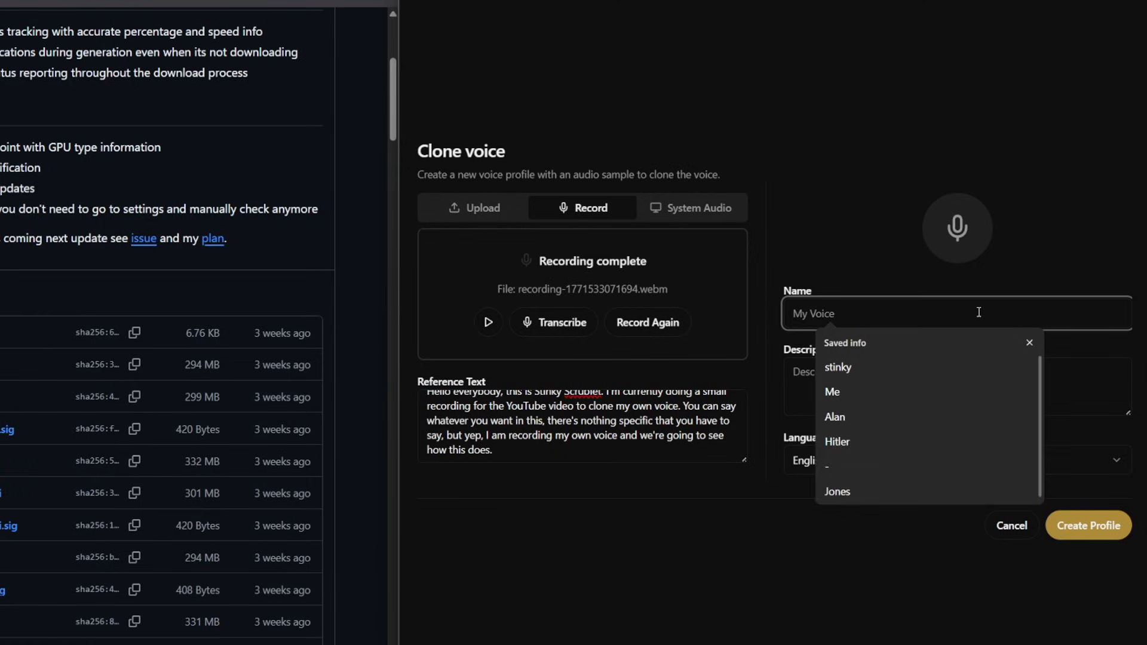
pyautogui.write('scrub')
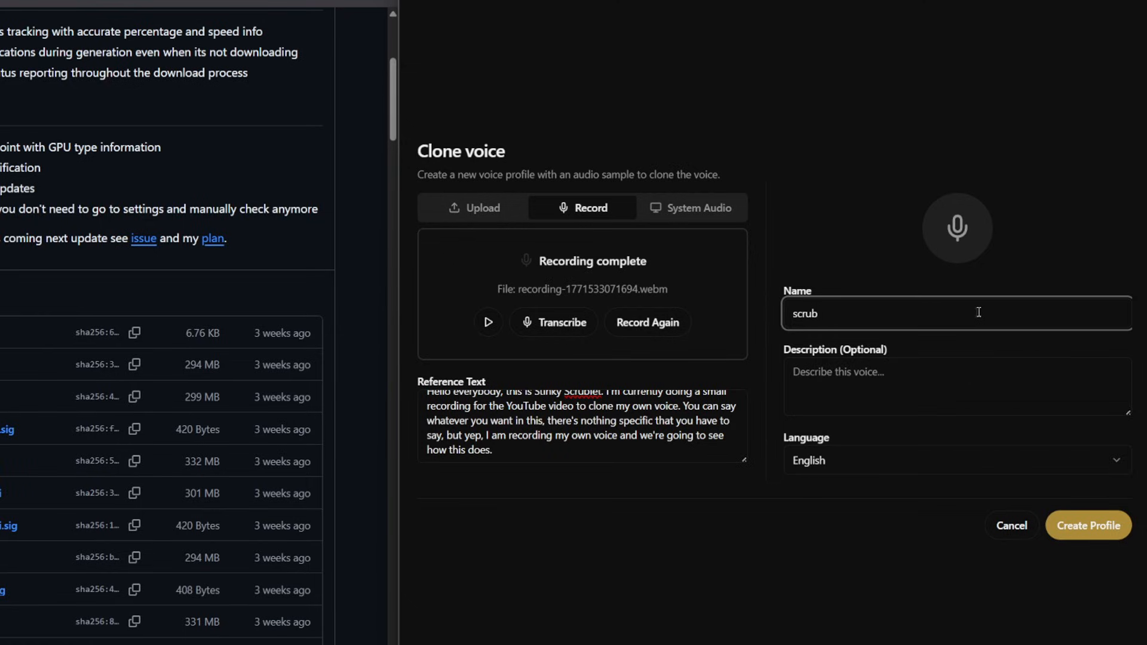
pyautogui.click(666, 438)
pyautogui.scroll(1, 669, 418)
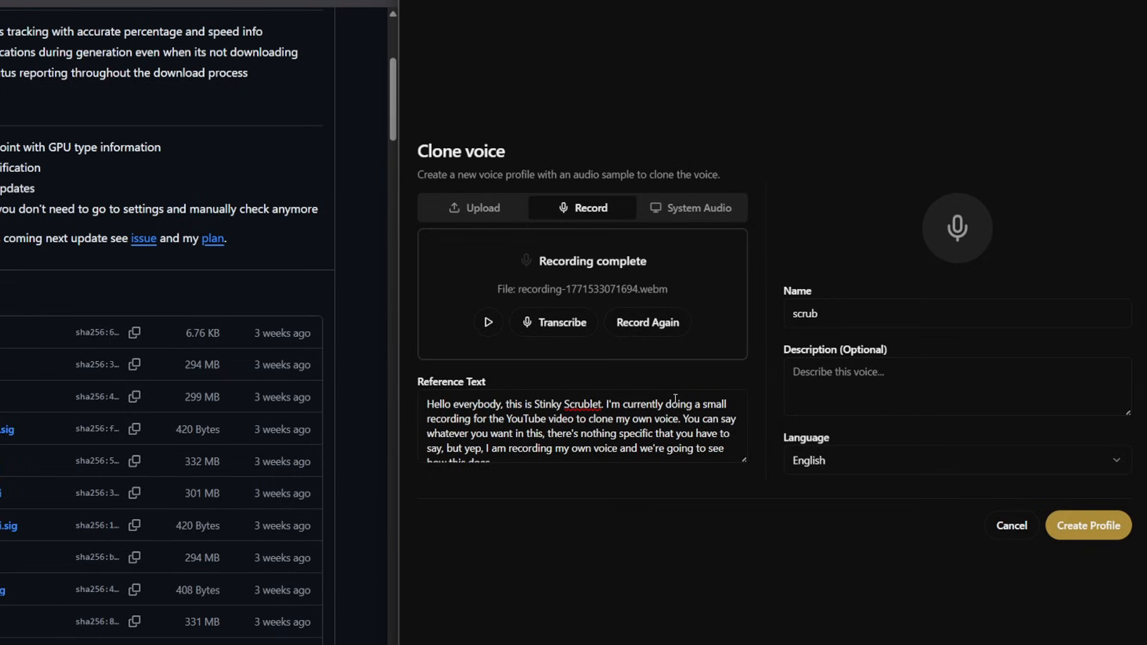
pyautogui.scroll(-1, 630, 425)
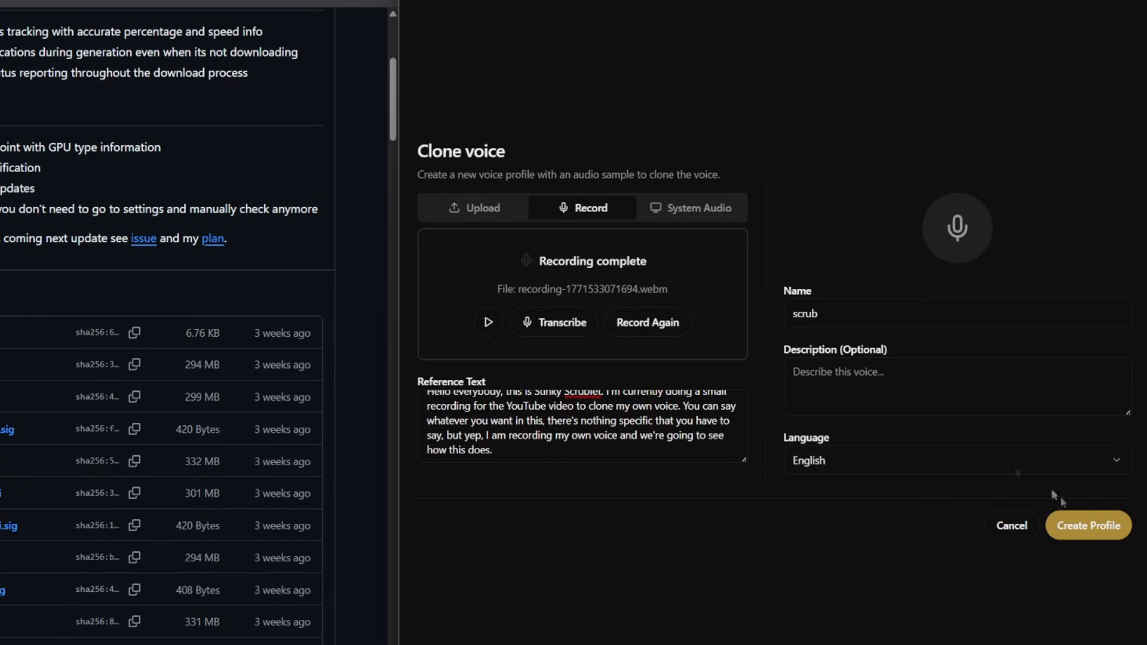
pyautogui.click(1082, 526)
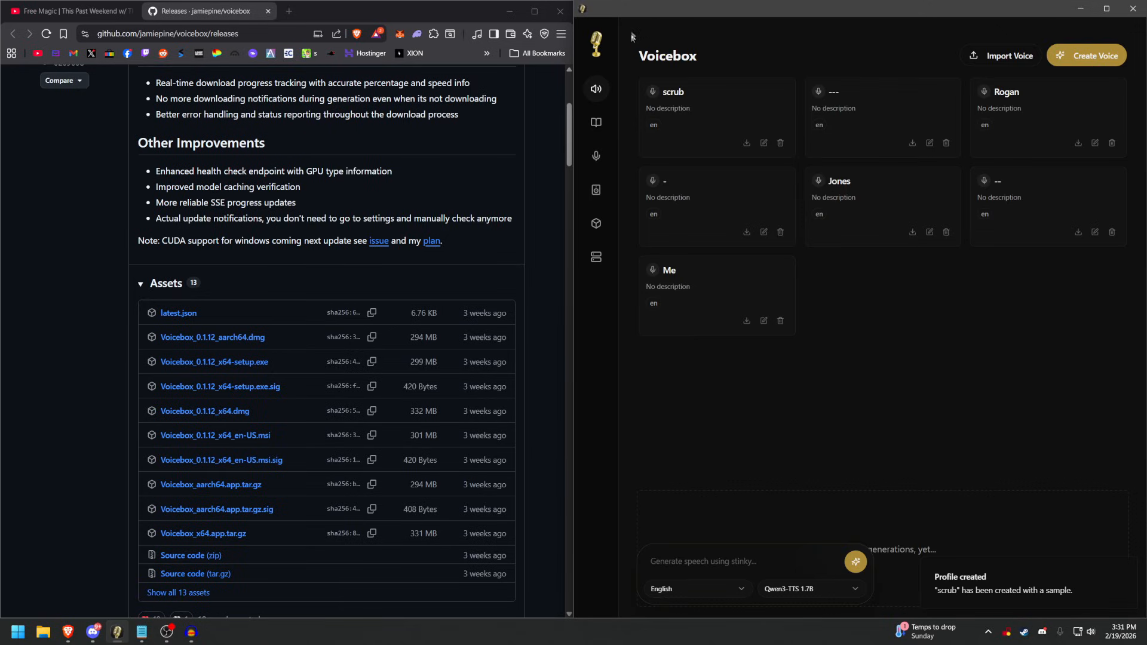
# Generate speech with the scrub voice from the text "Hello this is stinky scrublet, thanks for watching my video. Hopefully this sounds like me".
pyautogui.click(750, 109)
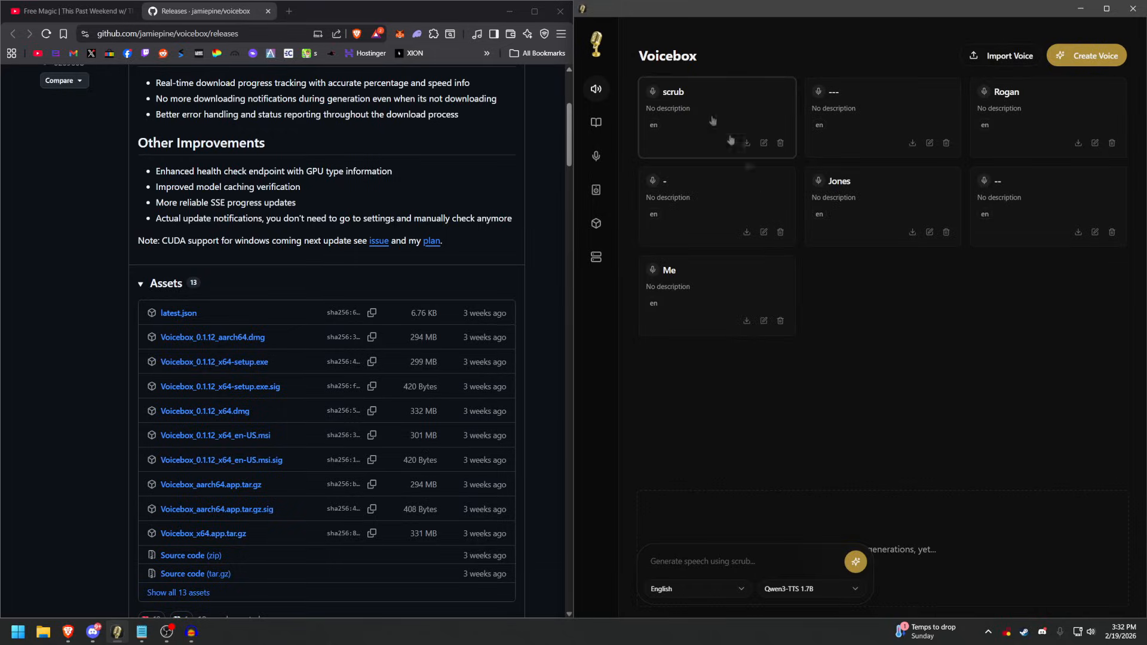
pyautogui.click(736, 547)
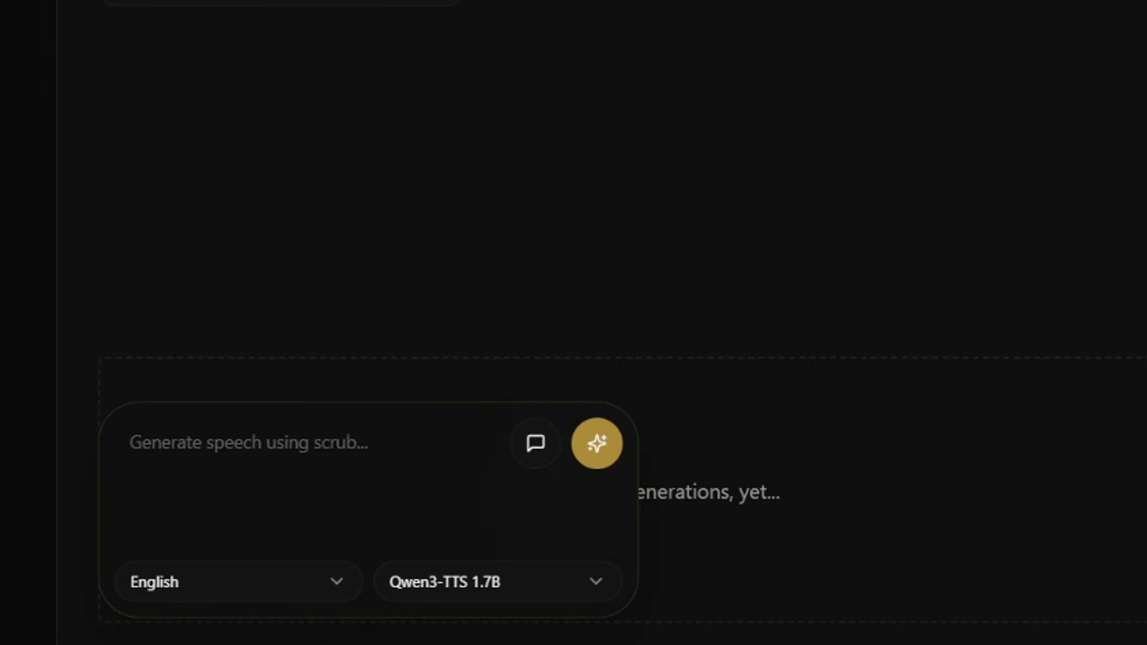
pyautogui.click(405, 465)
pyautogui.write('Hello this is sotinky sc')
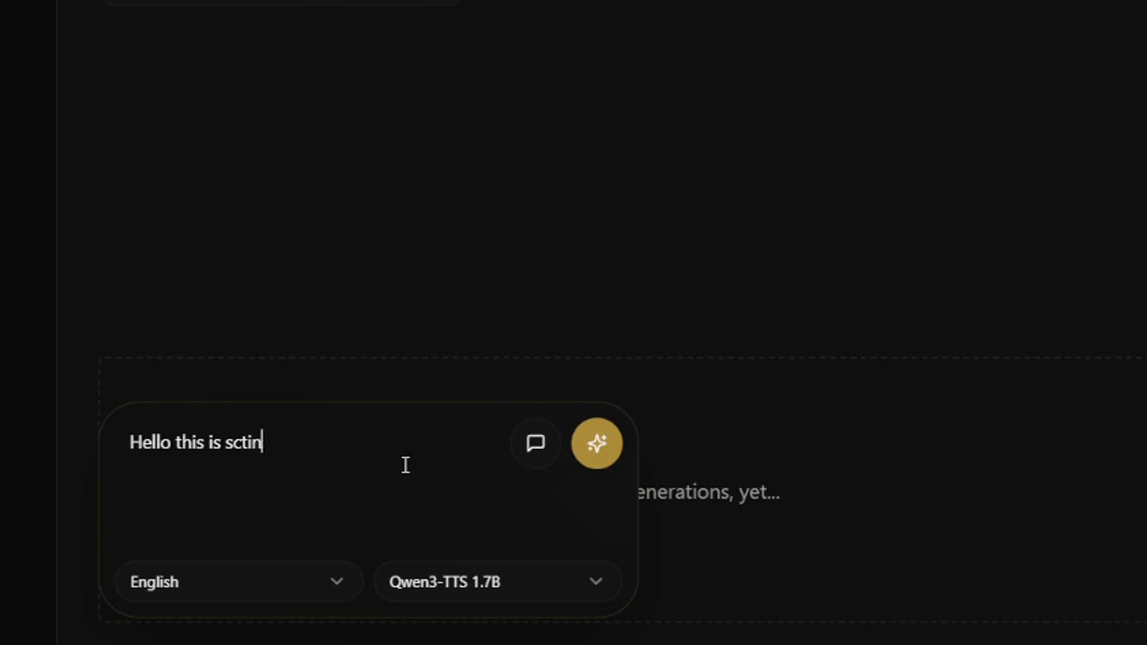
pyautogui.press('BackSpace')
pyautogui.press('BackSpace')
pyautogui.press('BackSpace')
pyautogui.press('BackSpace')
pyautogui.press('BackSpace')
pyautogui.press('BackSpace')
pyautogui.press('BackSpace')
pyautogui.press('BackSpace')
pyautogui.press('BackSpace')
pyautogui.write('tinky scru')
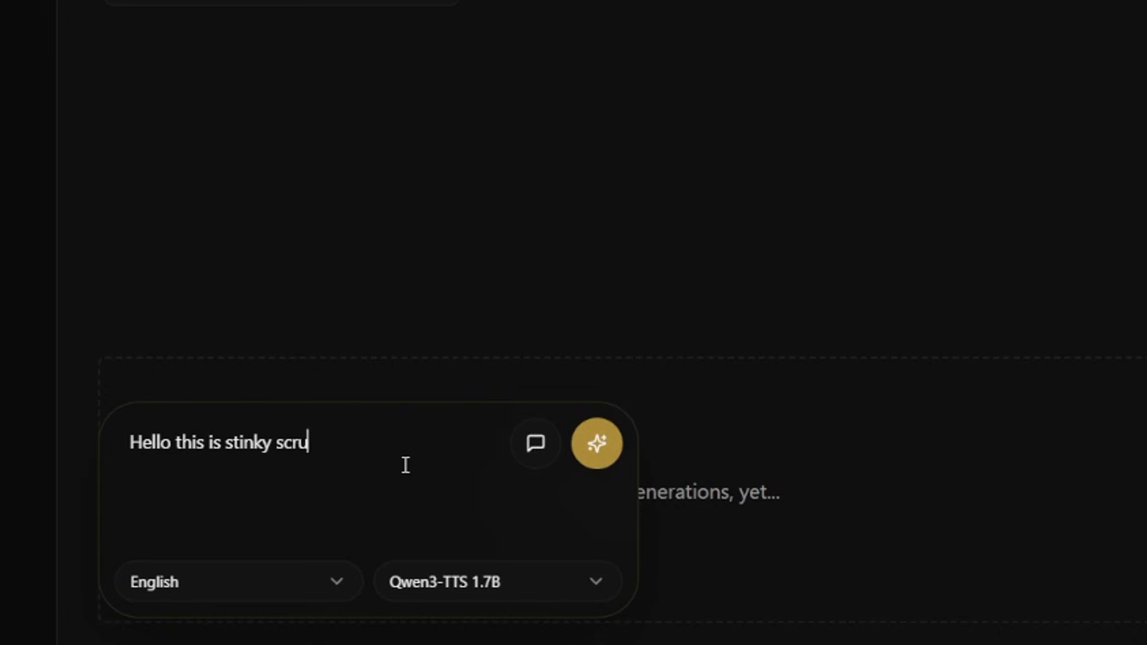
pyautogui.write('blet, ')
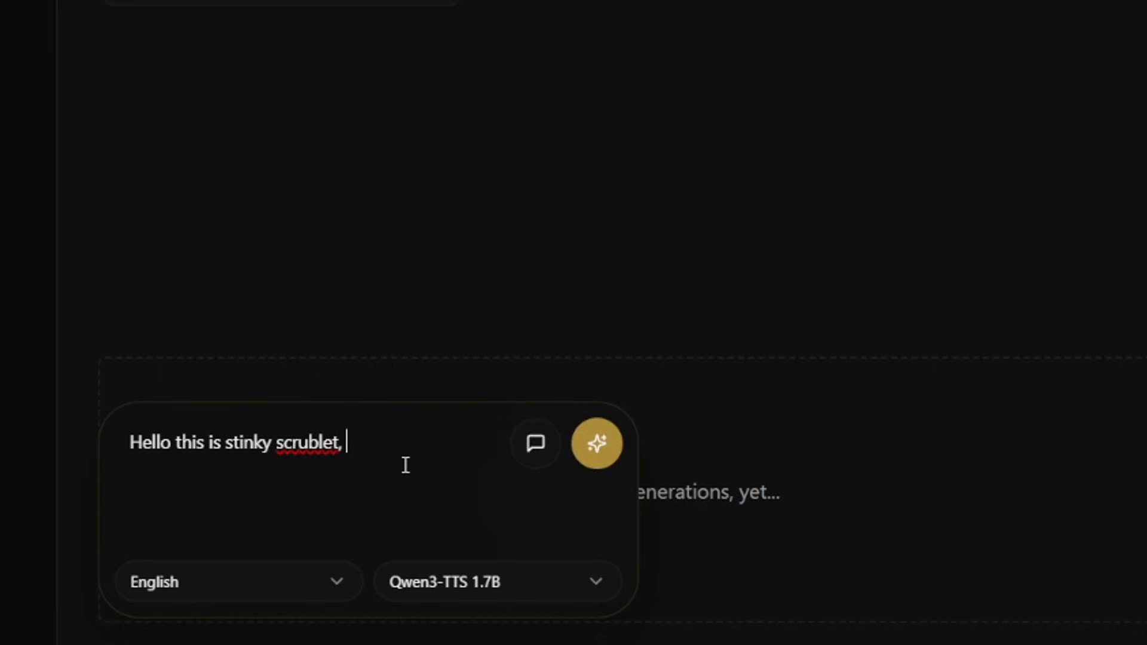
pyautogui.write('thanks for watchin')
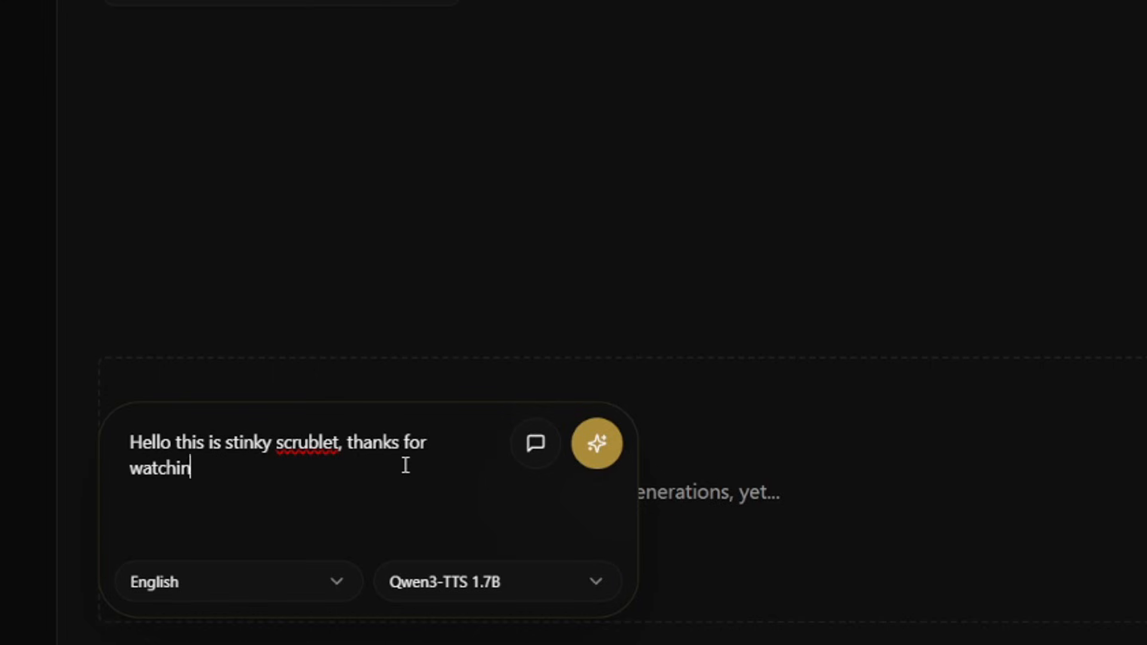
pyautogui.write('g my video. H')
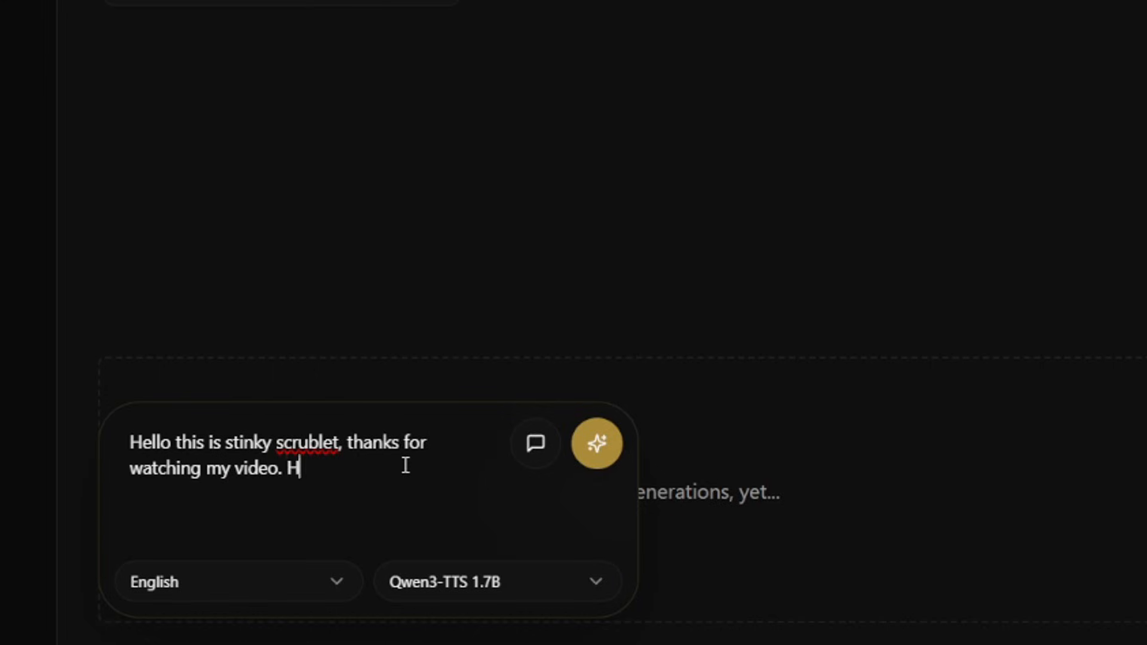
pyautogui.write('opefully this sounds like me')
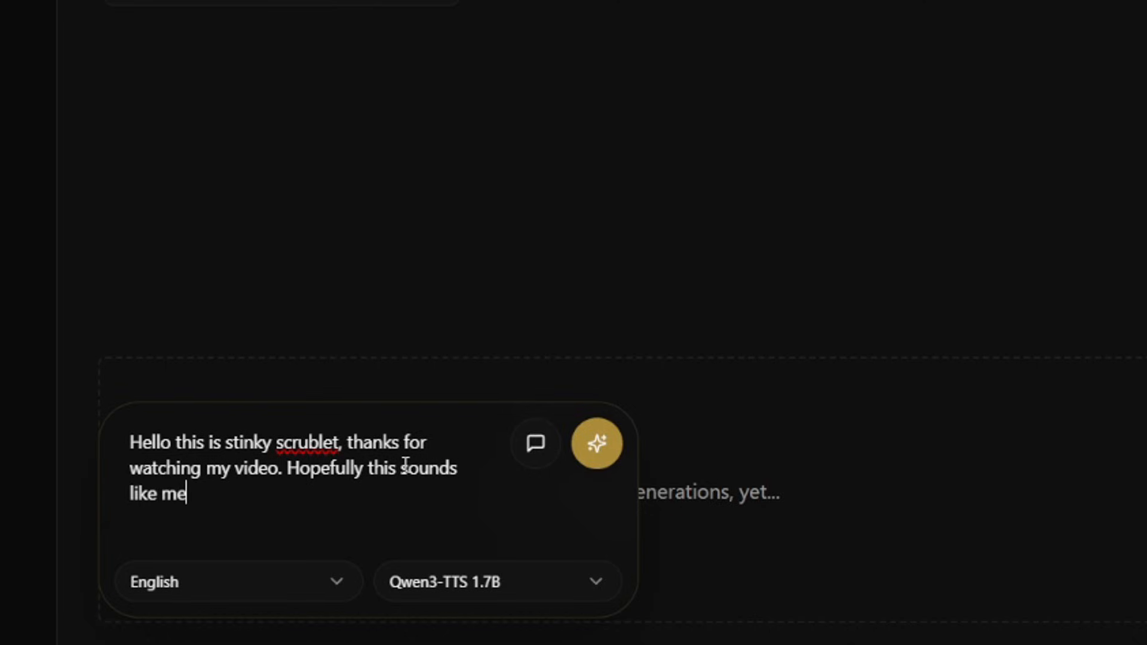
pyautogui.click(607, 445)
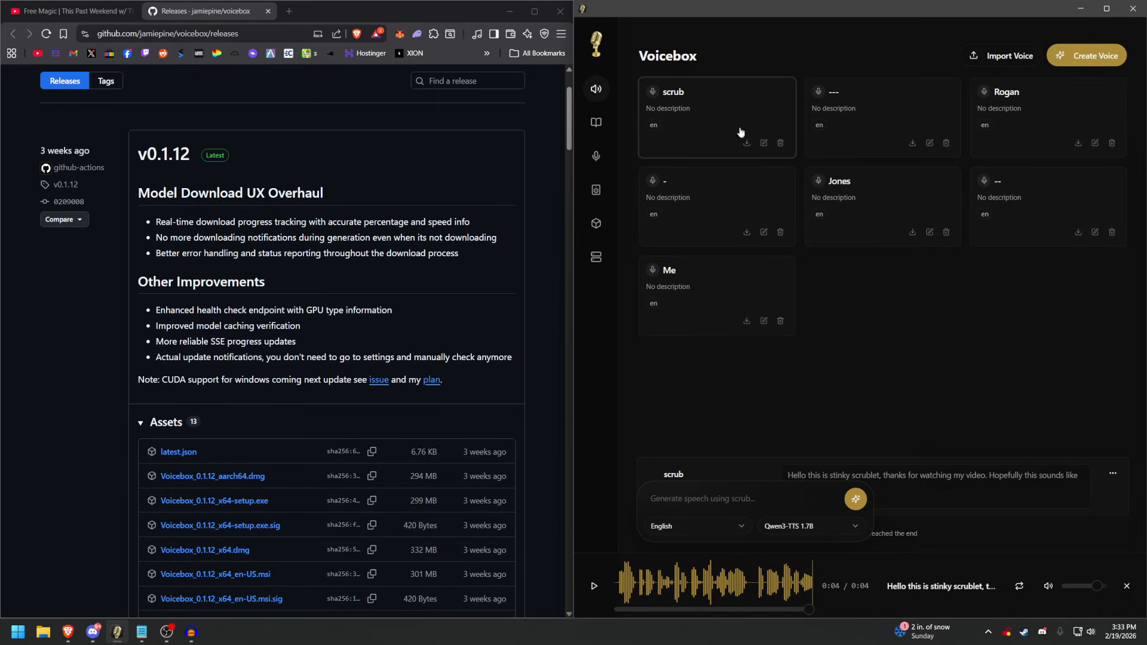
# Review the scrub voice's sample and profile details in its editor, and leave without saving changes.
pyautogui.click(764, 143)
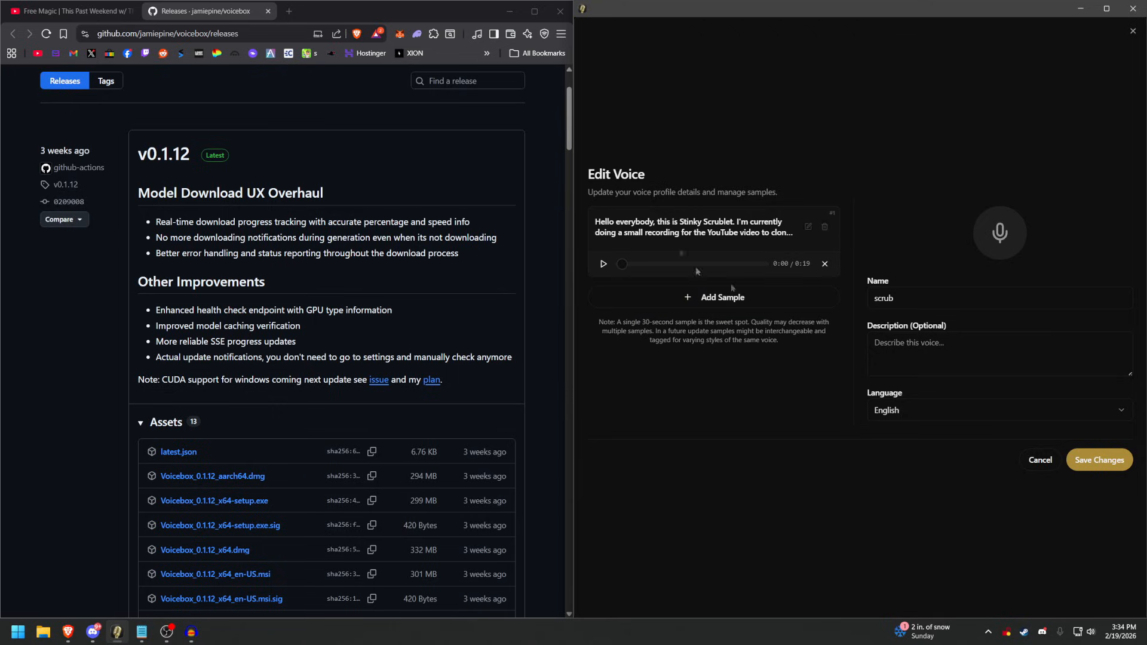
pyautogui.click(1041, 460)
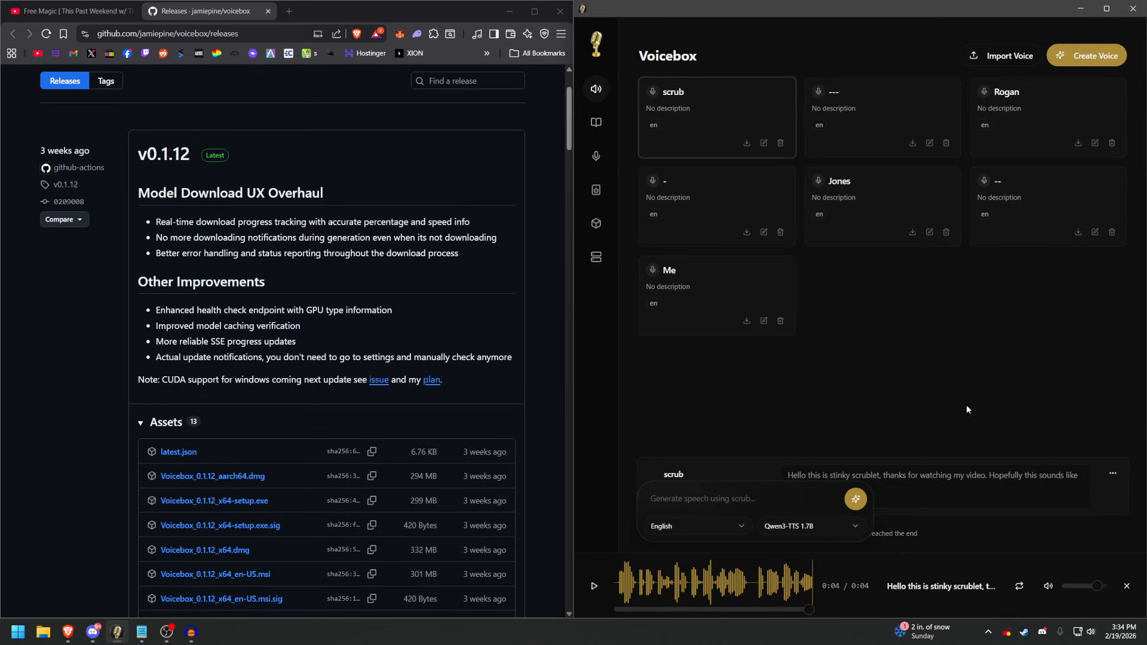
# Close the audio player and generate speech with the Jones voice from the text "Hello this is Alex Jones from Info wars dot com".
pyautogui.click(885, 197)
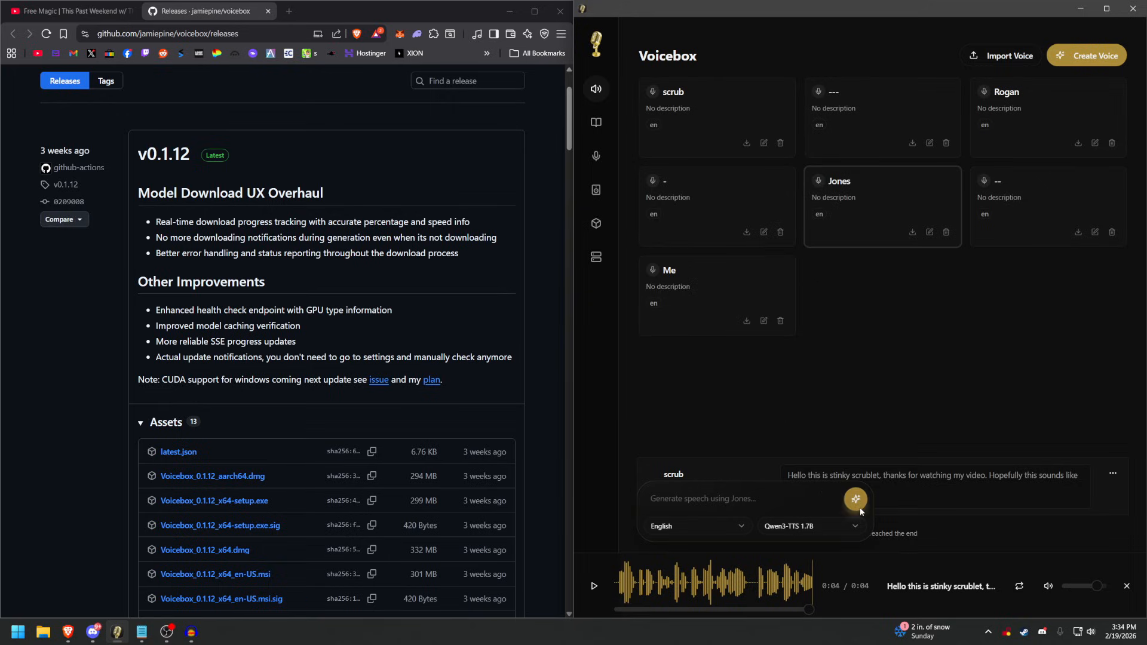
pyautogui.click(1013, 481)
pyautogui.hotkey('ctrl', 'a')
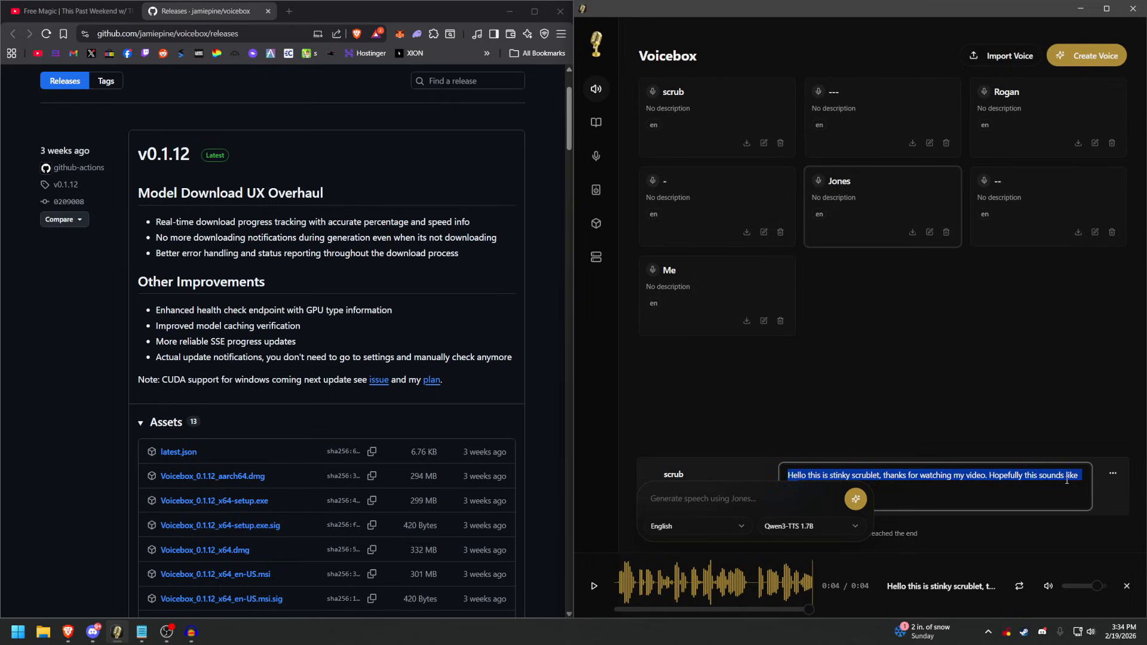
pyautogui.click(1002, 532)
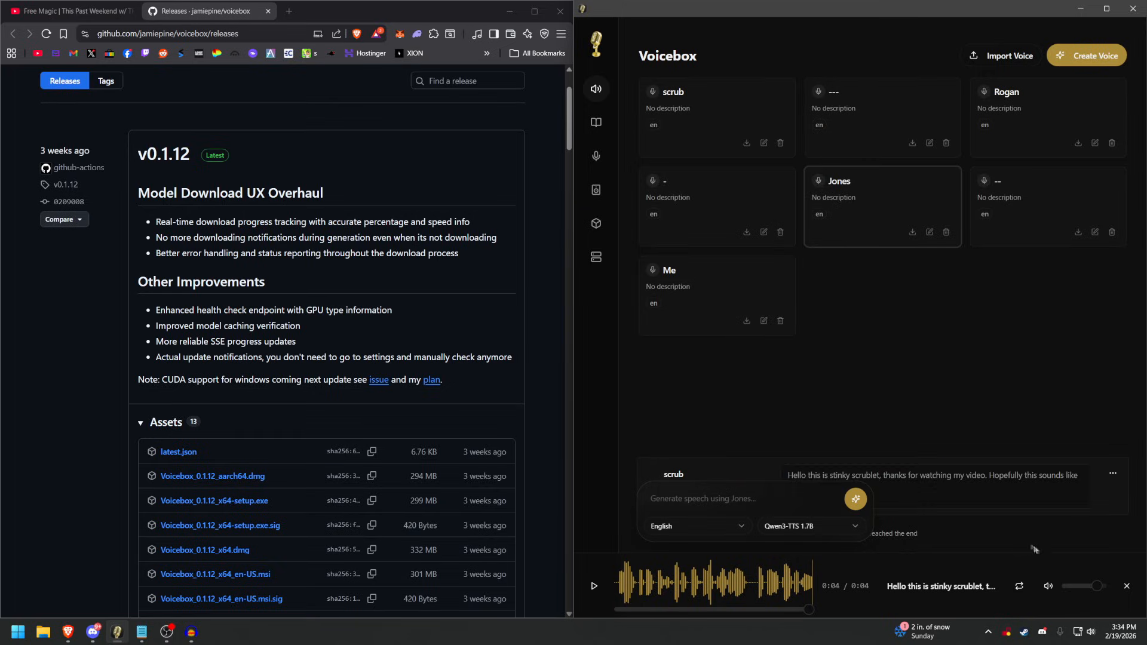
pyautogui.click(1127, 586)
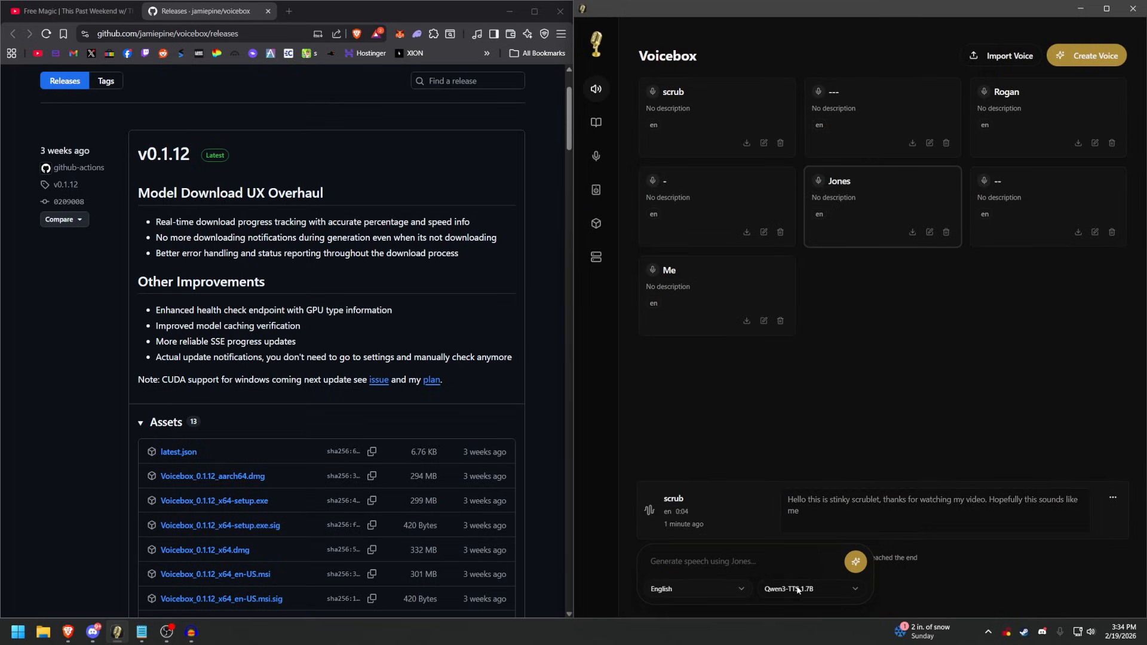
pyautogui.click(745, 580)
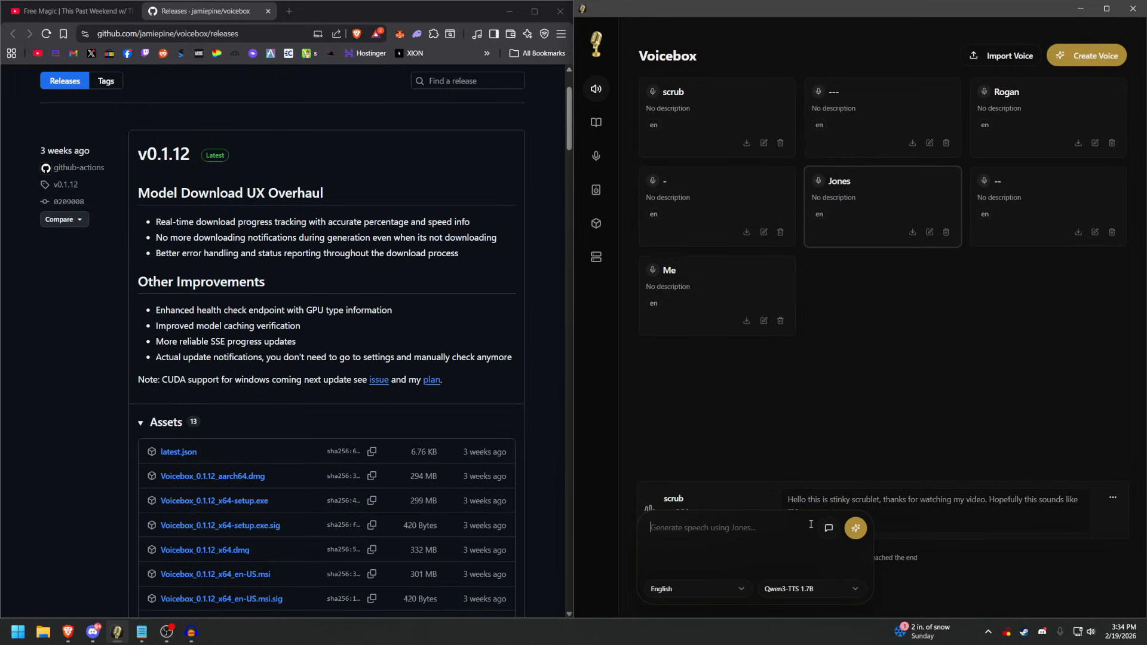
pyautogui.write('Hello this is Alex Jones from Info wars dot com')
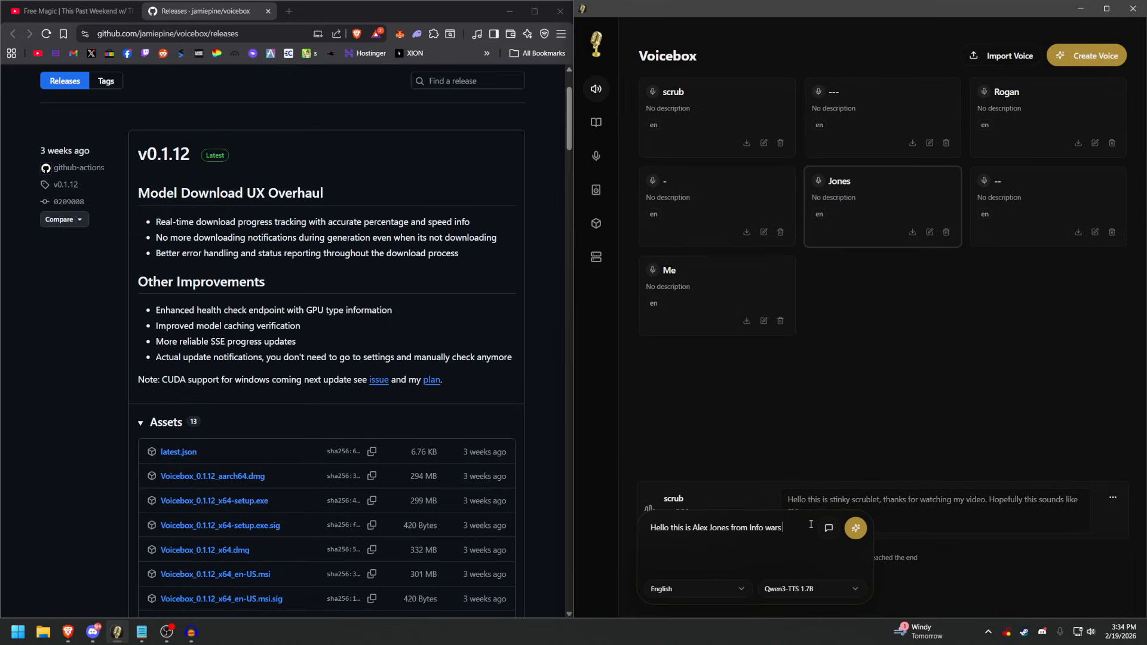
pyautogui.click(857, 529)
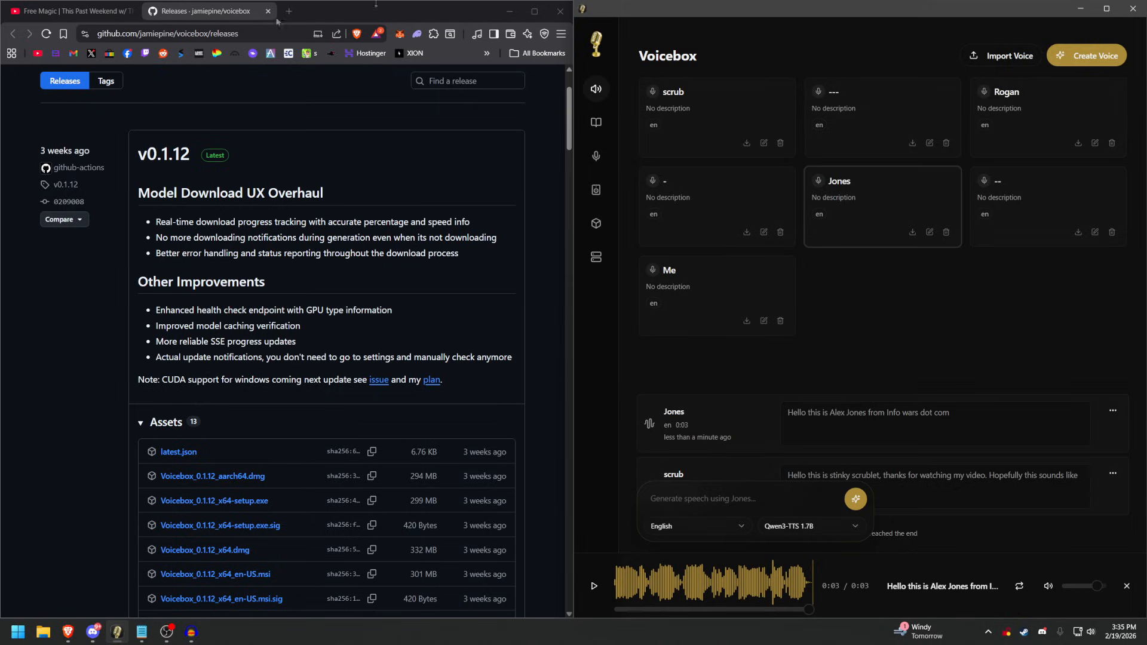
# Bring up the YouTube podcast video in the browser, and set up a new voice in Voicebox named Theo with system audio as the sample source.
pyautogui.click(72, 10)
pyautogui.click(966, 309)
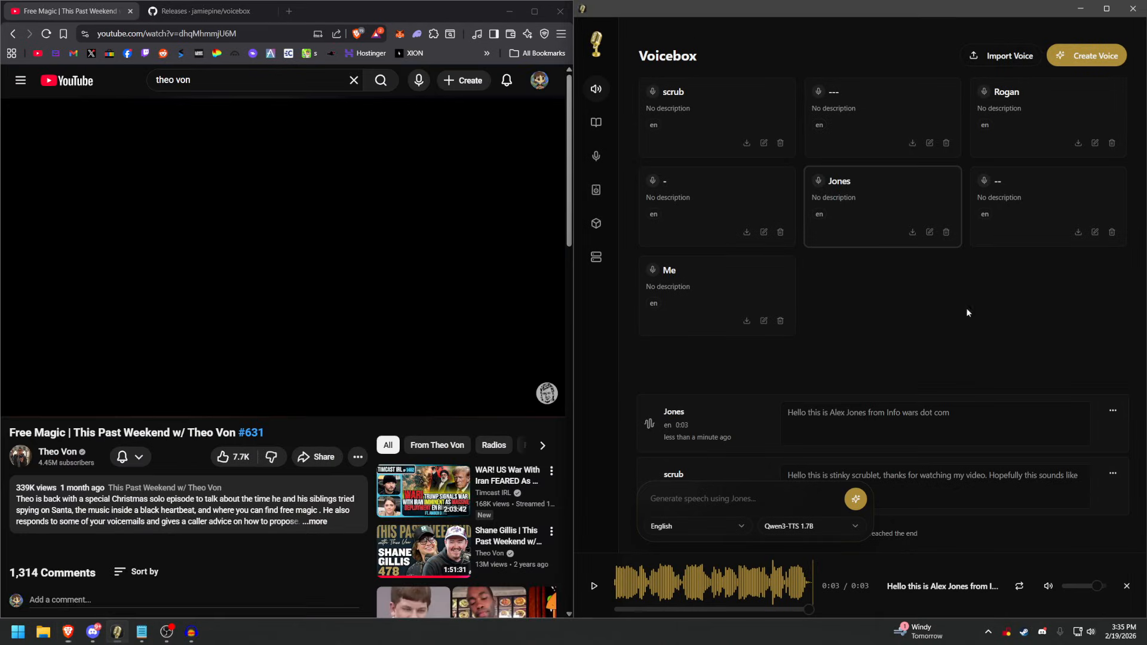
pyautogui.click(1083, 54)
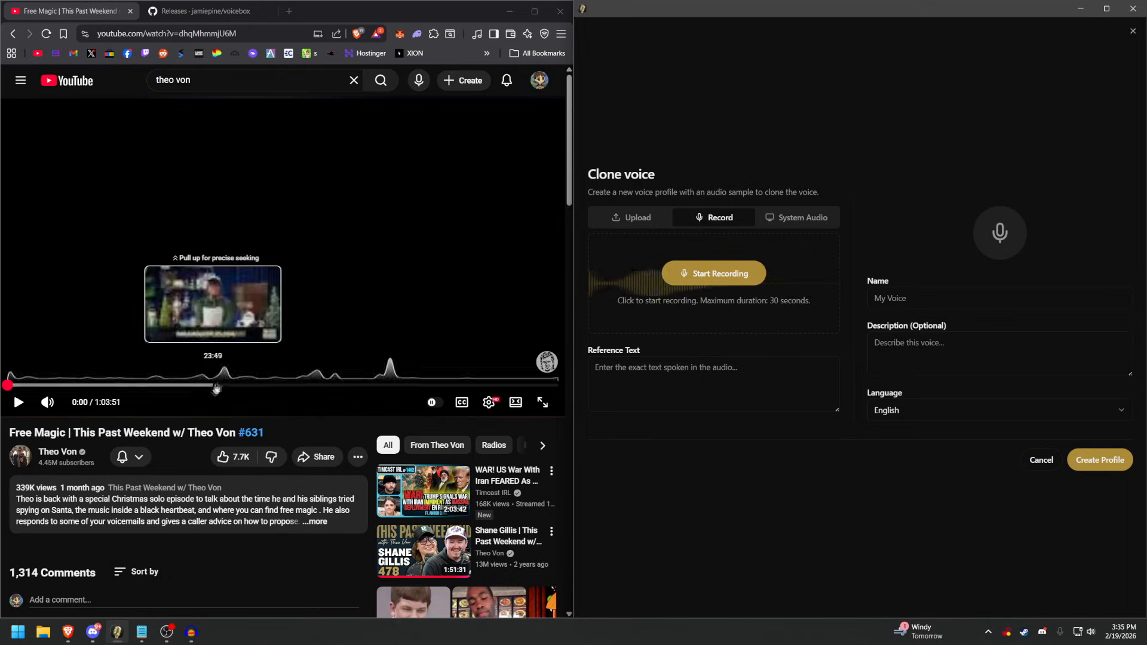
pyautogui.click(809, 222)
pyautogui.click(953, 305)
pyautogui.write('Theo')
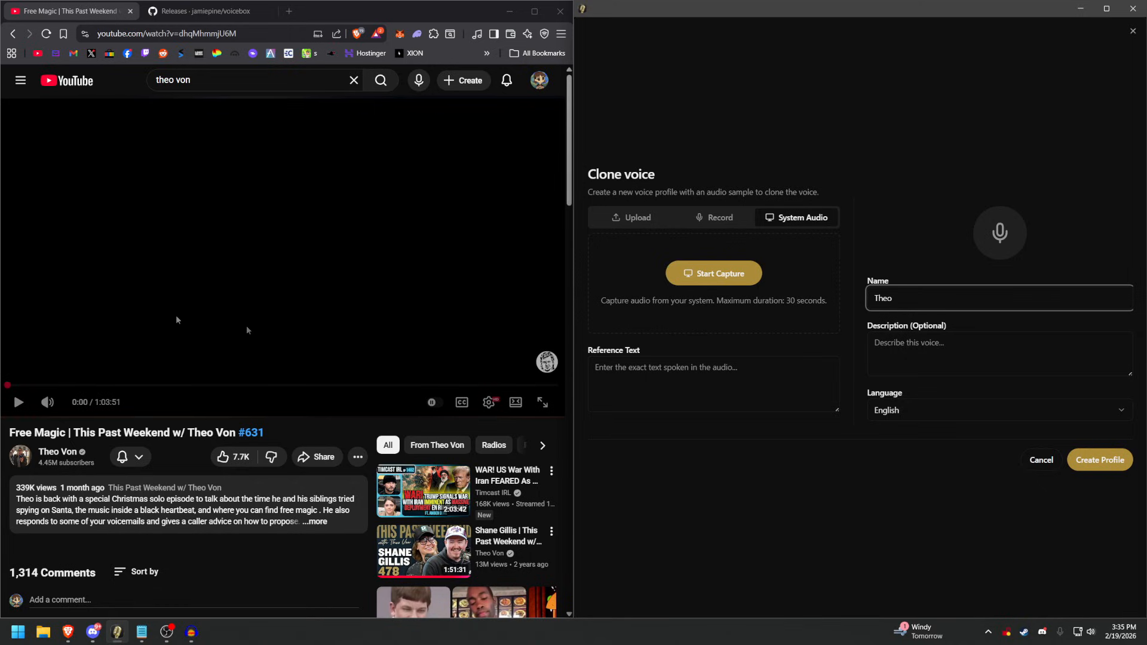
# Find a speaking passage in the YouTube video and pause it at about 2:37, ready for the sample.
pyautogui.click(88, 385)
pyautogui.click(104, 354)
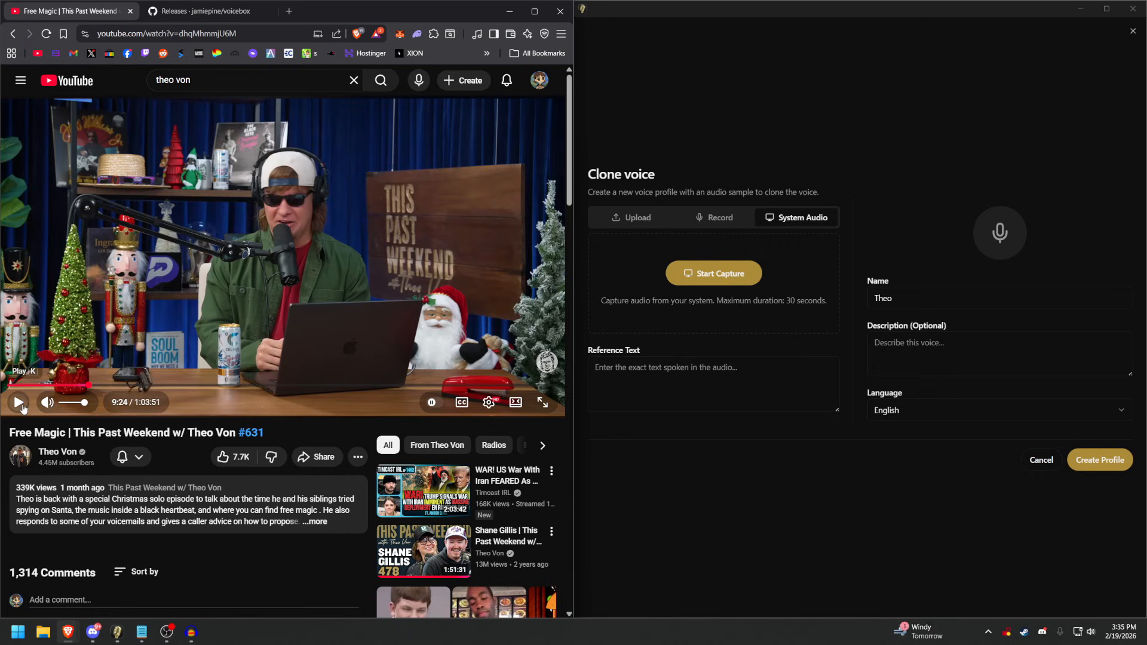
pyautogui.click(134, 386)
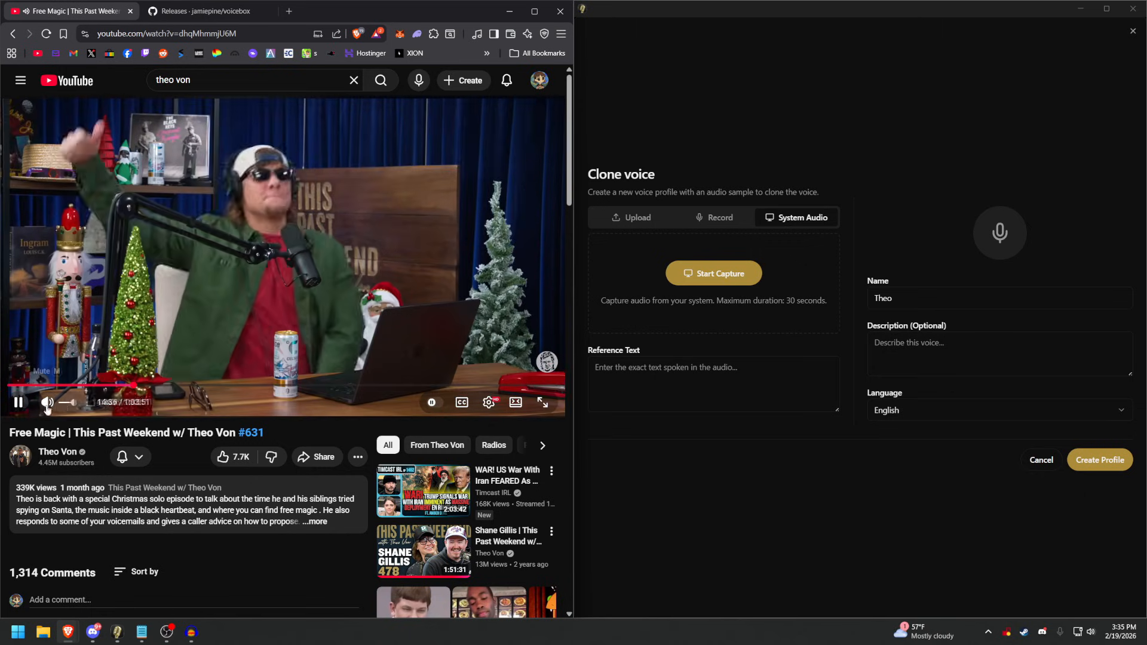
pyautogui.click(238, 385)
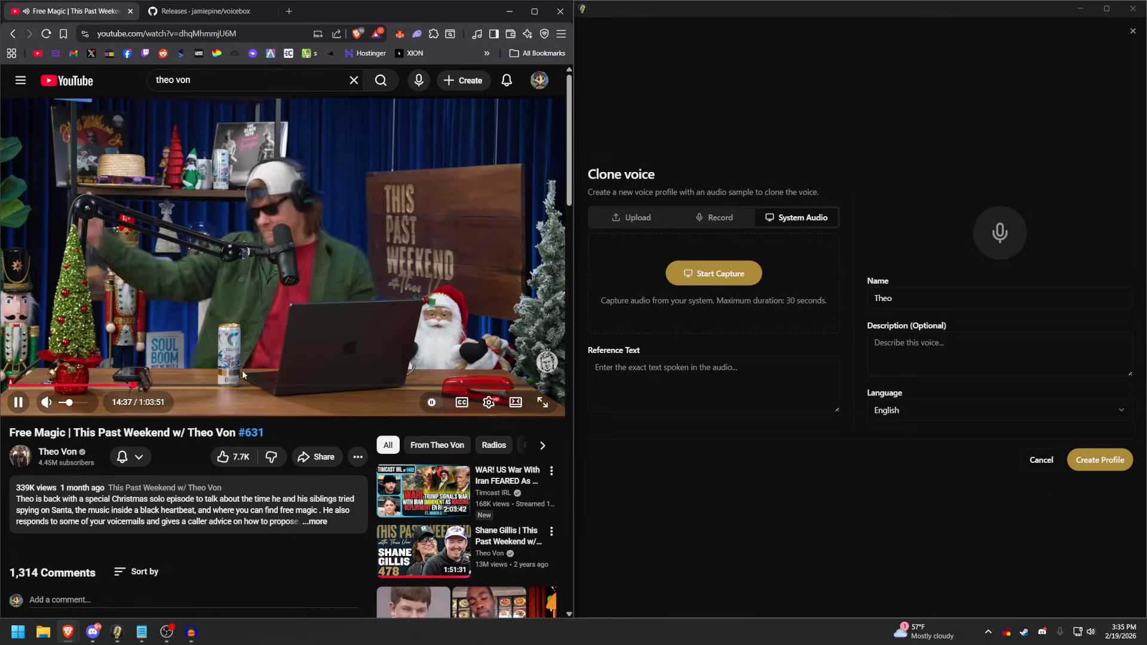
pyautogui.click(45, 386)
pyautogui.click(32, 386)
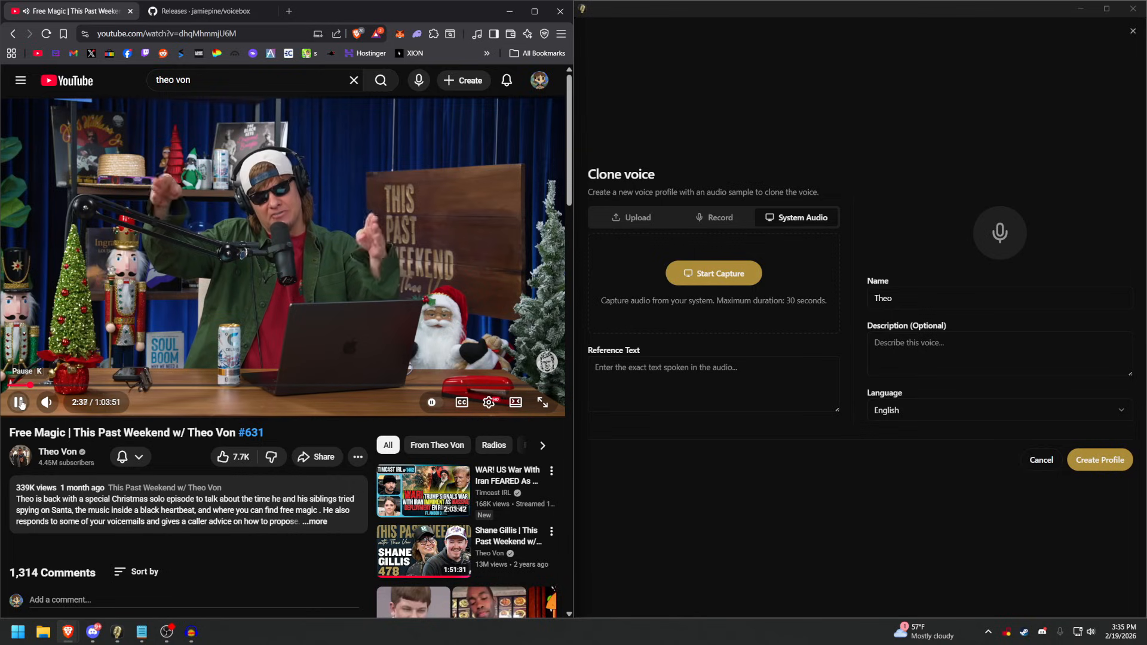
pyautogui.click(19, 402)
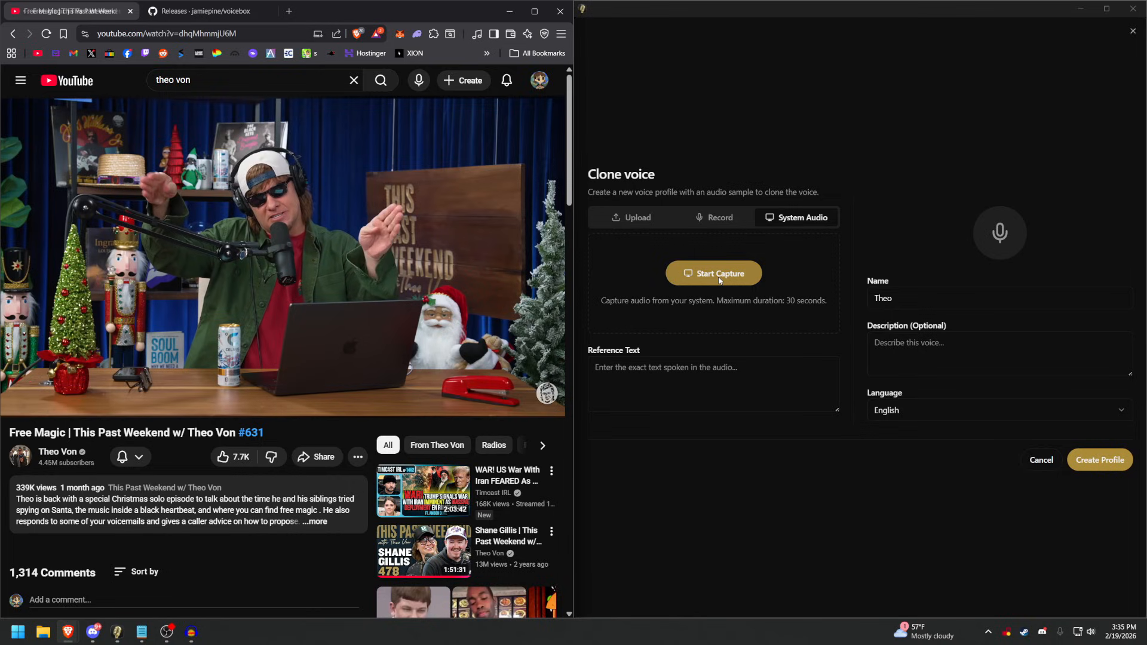
# Capture about 26 seconds of system audio as the voice sample while the YouTube video plays.
pyautogui.click(722, 279)
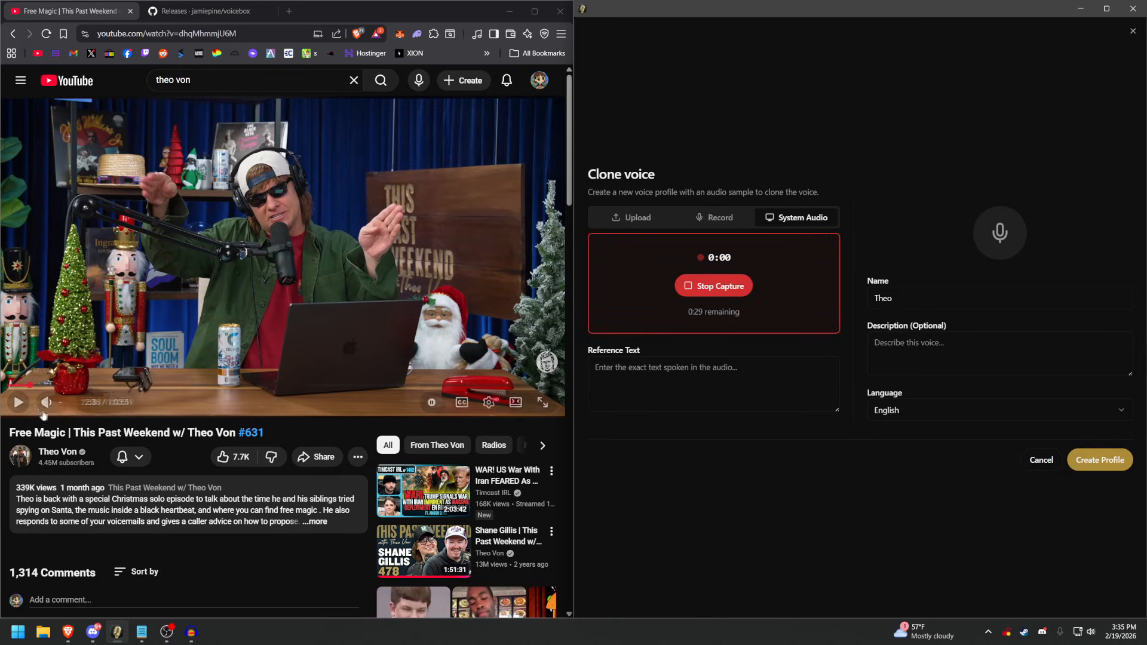
pyautogui.click(18, 404)
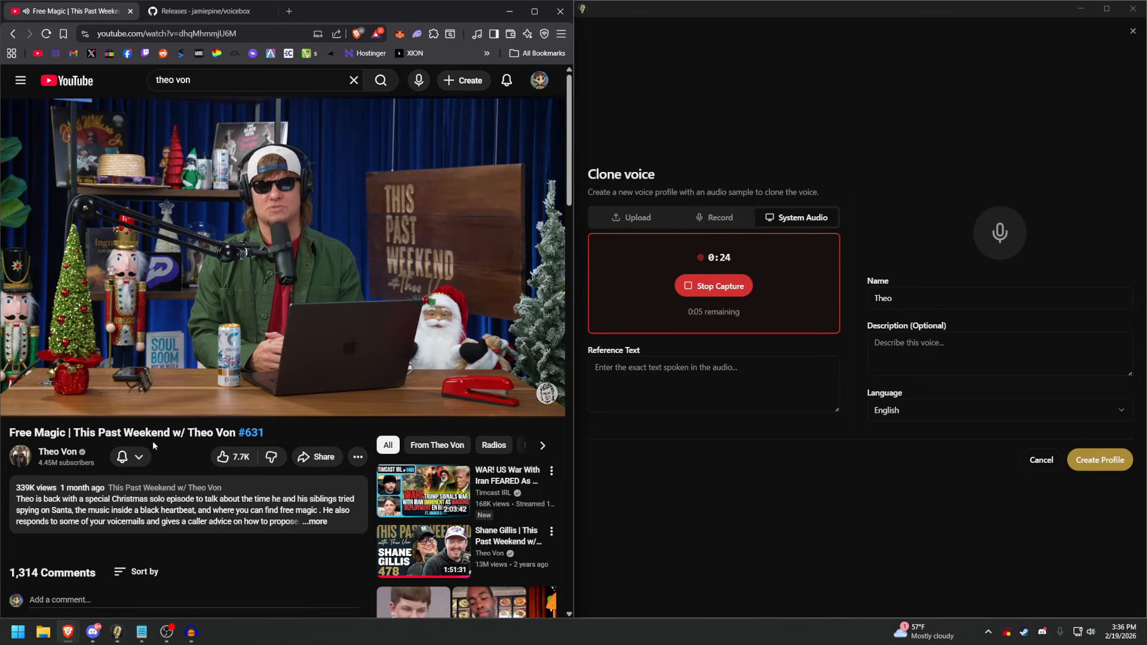
pyautogui.click(696, 287)
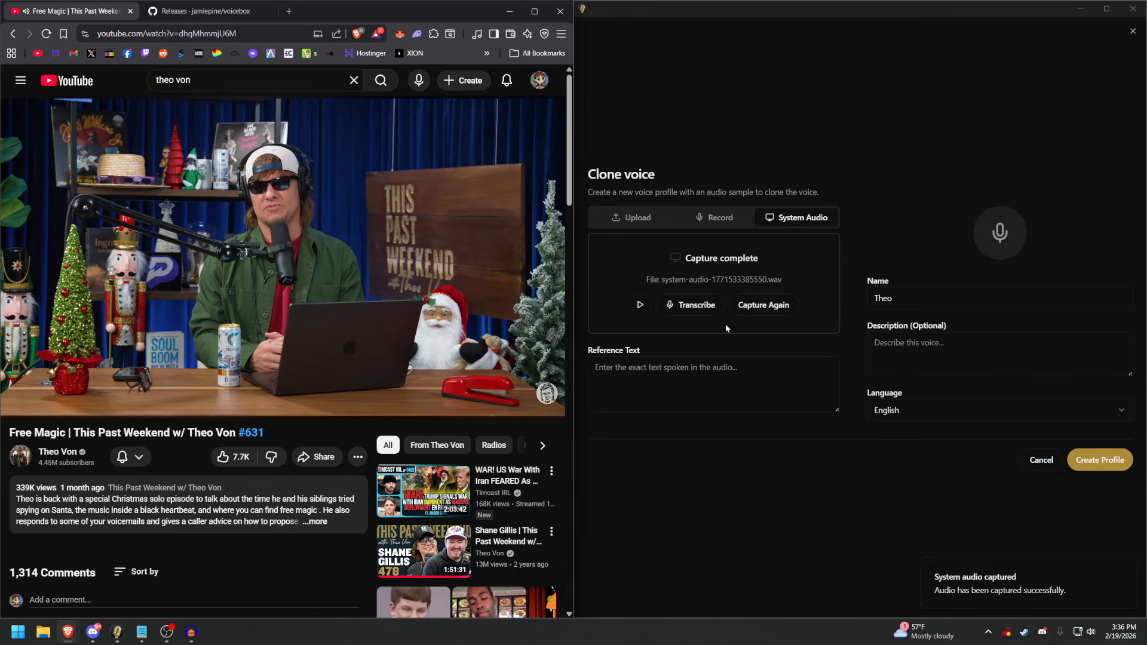
# Transcribe the captured audio into the reference text and create the Theo profile.
pyautogui.click(693, 305)
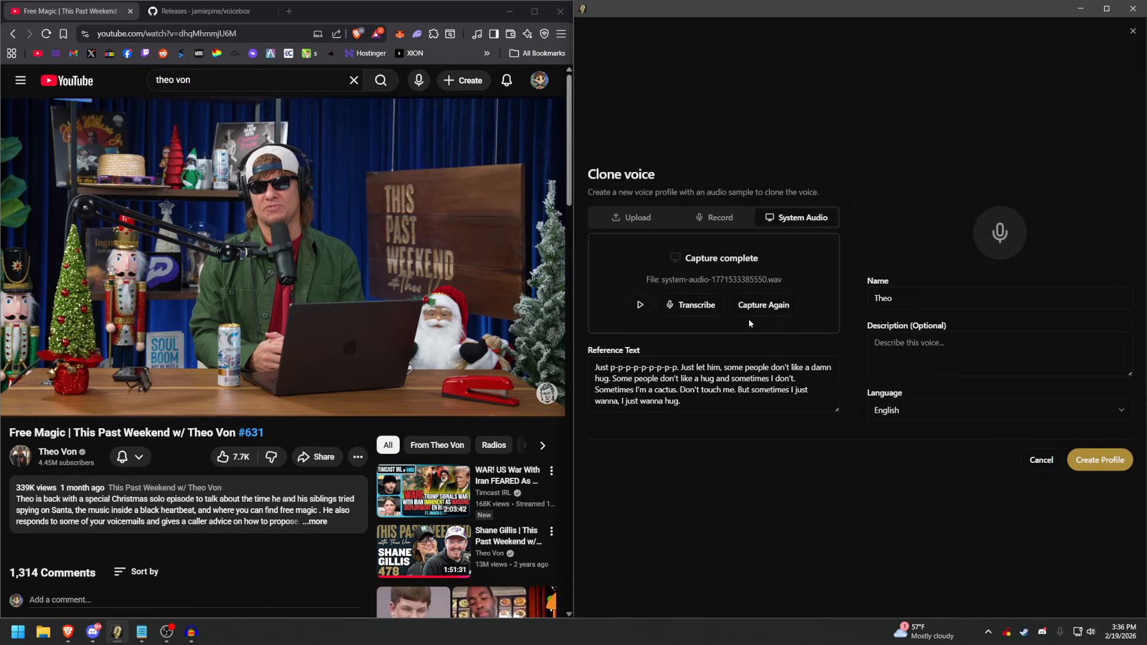
pyautogui.click(1096, 460)
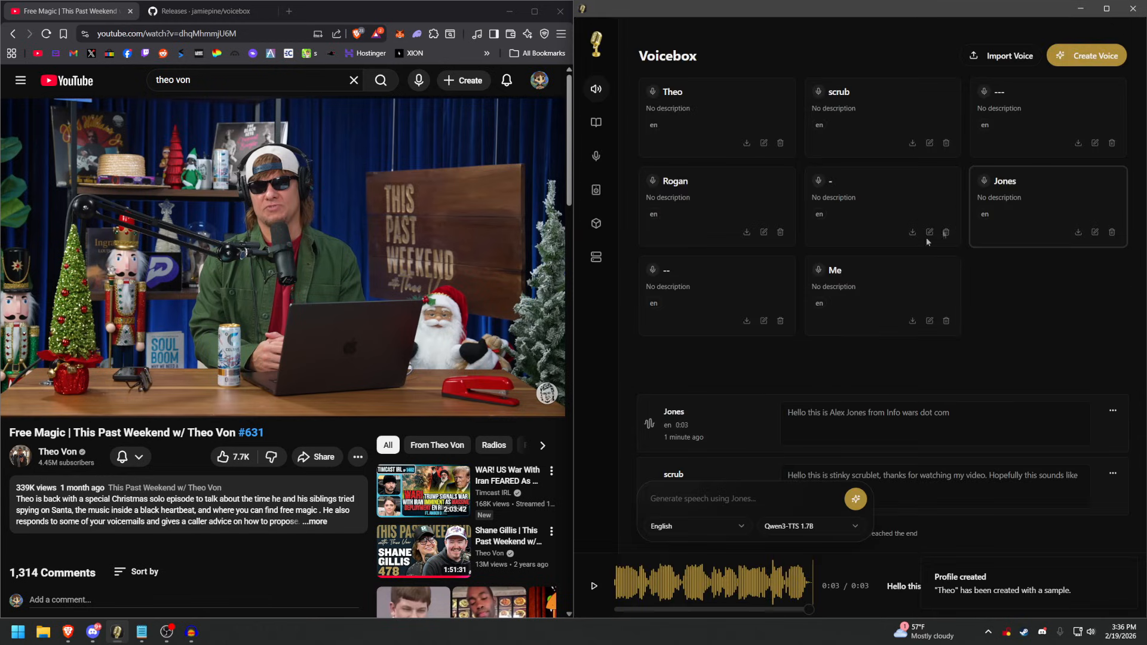
# Open the Theo profile for editing and begin adding another audio sample with system audio as the source.
pyautogui.click(730, 135)
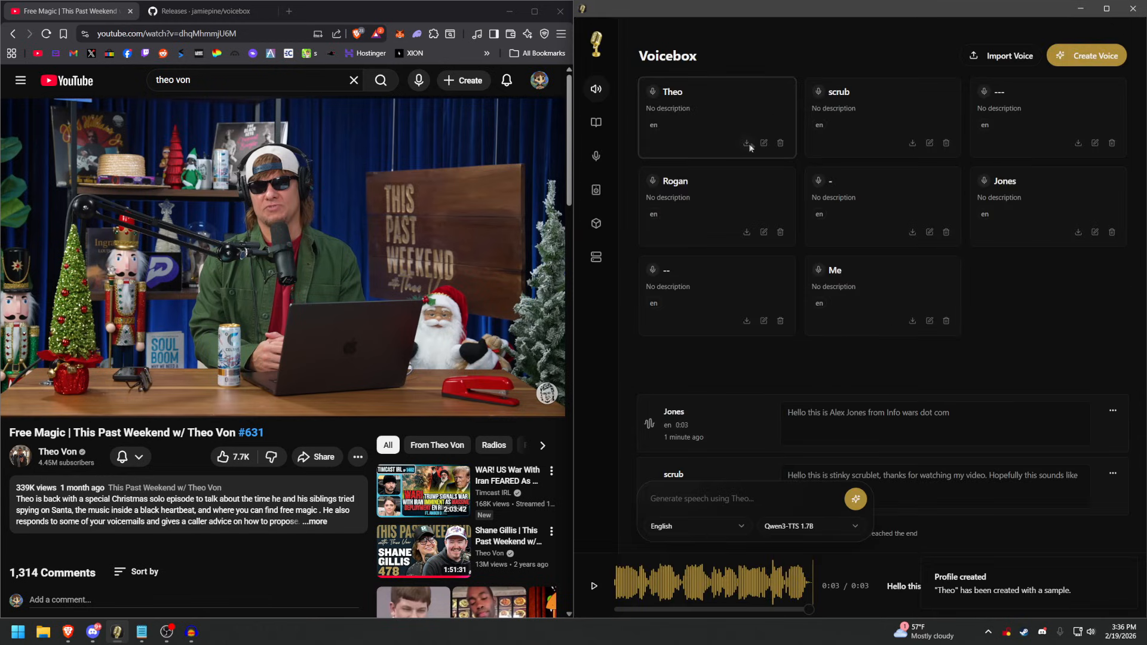
pyautogui.click(764, 143)
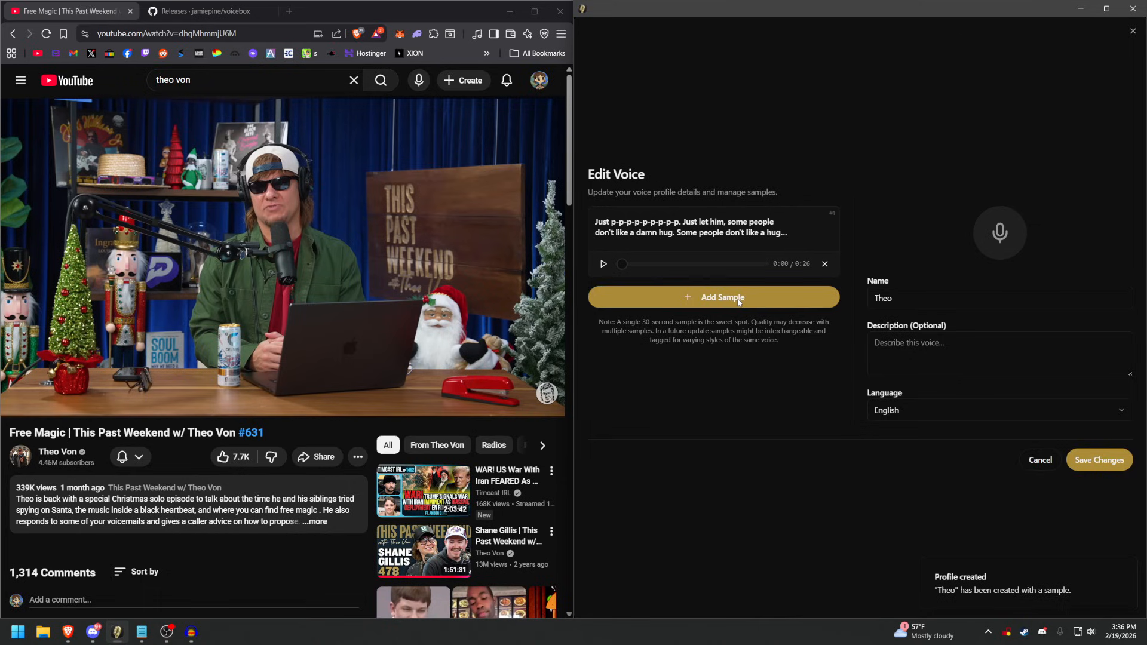
pyautogui.click(734, 300)
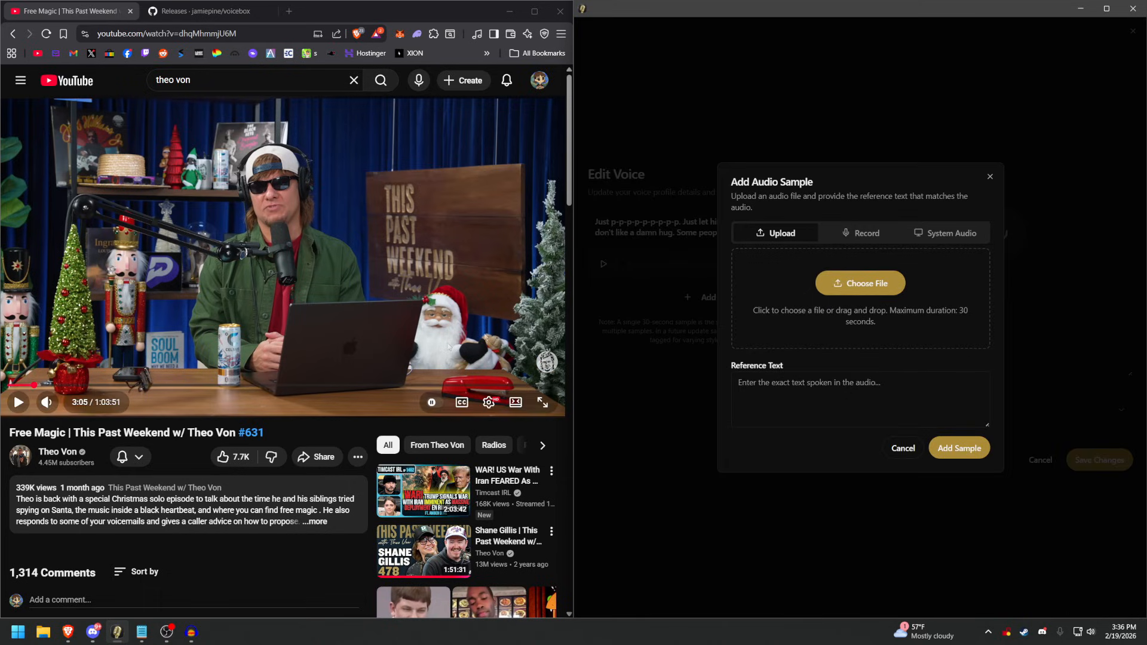
pyautogui.click(936, 235)
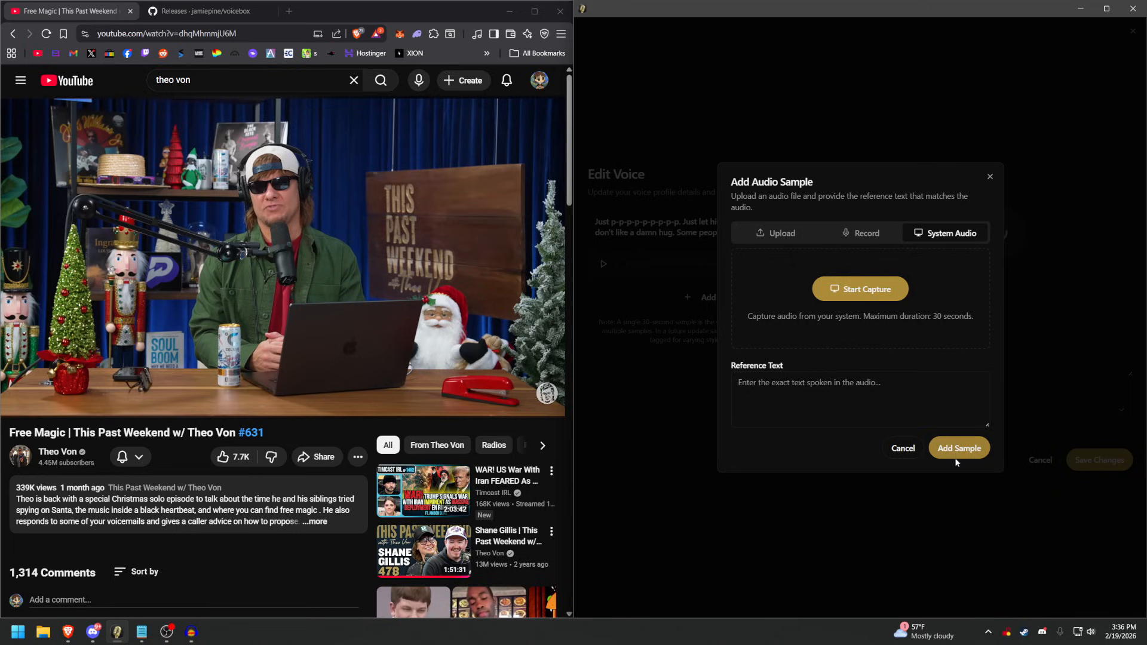
# Capture system audio up to the 30-second limit while the YouTube video plays, and pause the video once the capture ends.
pyautogui.click(860, 289)
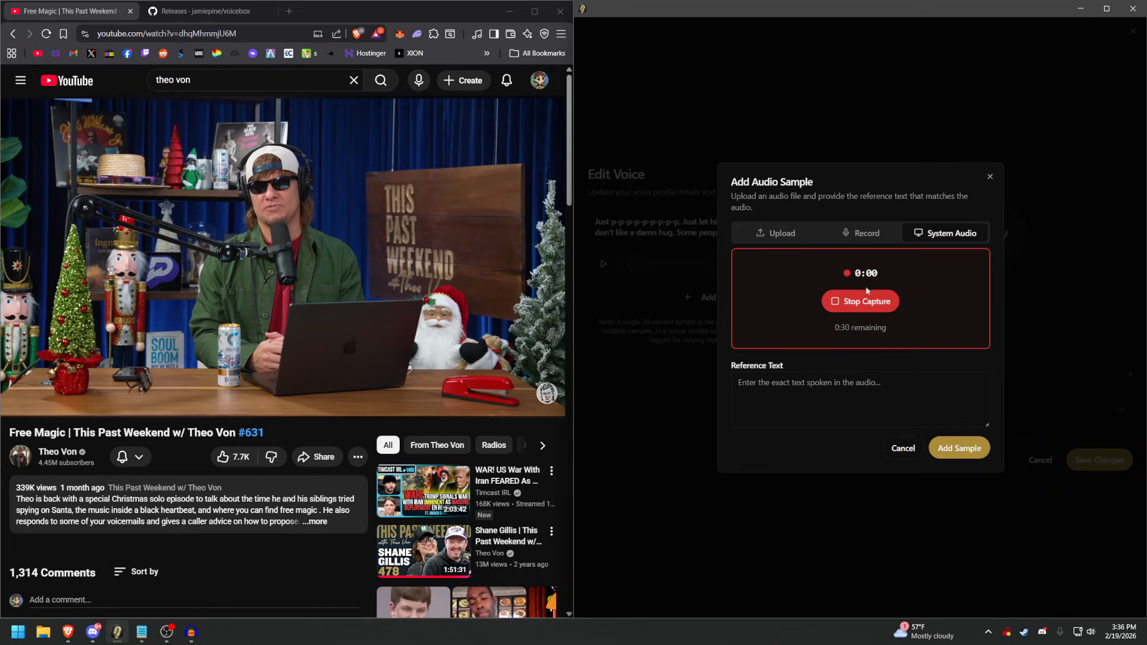
pyautogui.click(331, 264)
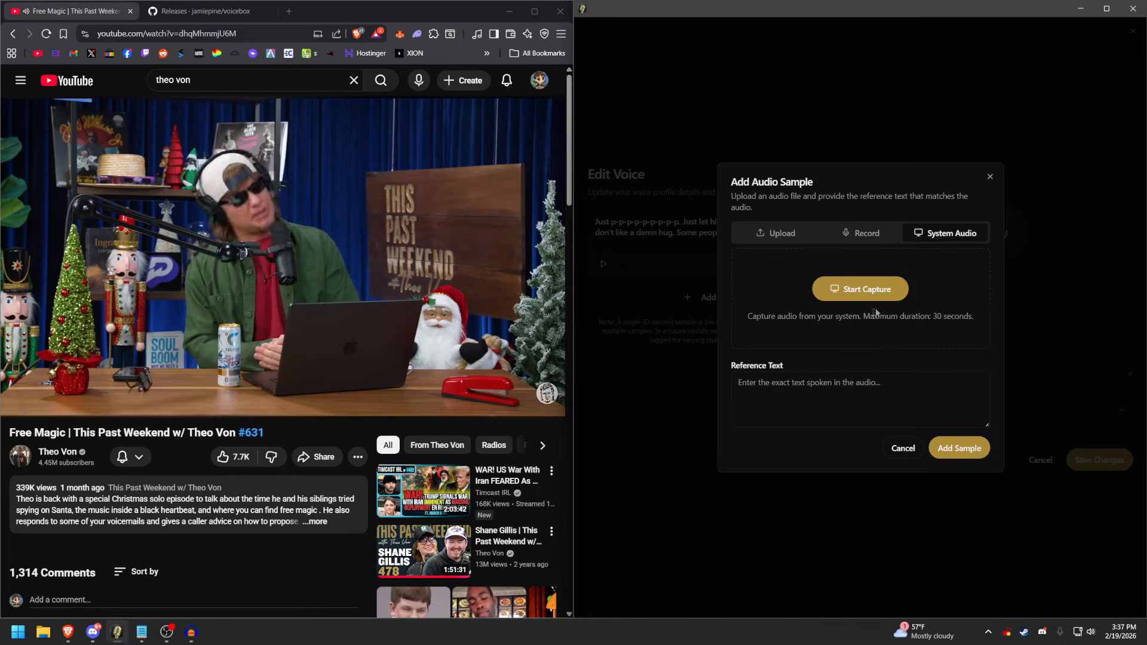
pyautogui.click(392, 334)
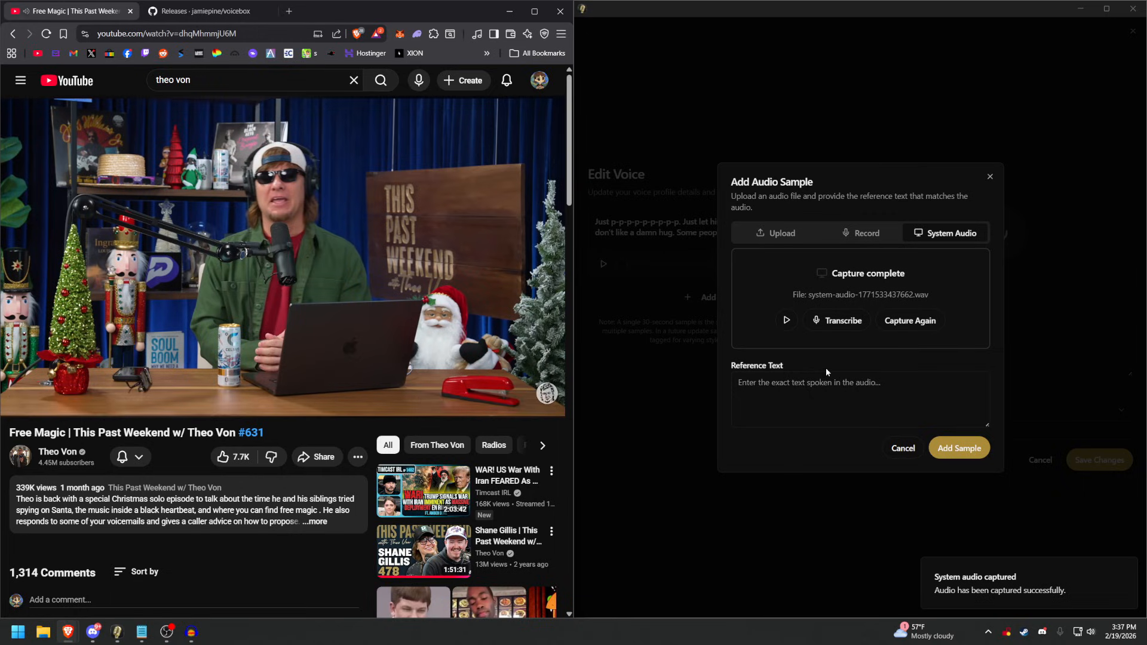
# Transcribe the new capture into the reference text and add it as a second sample to the Theo profile.
pyautogui.click(846, 323)
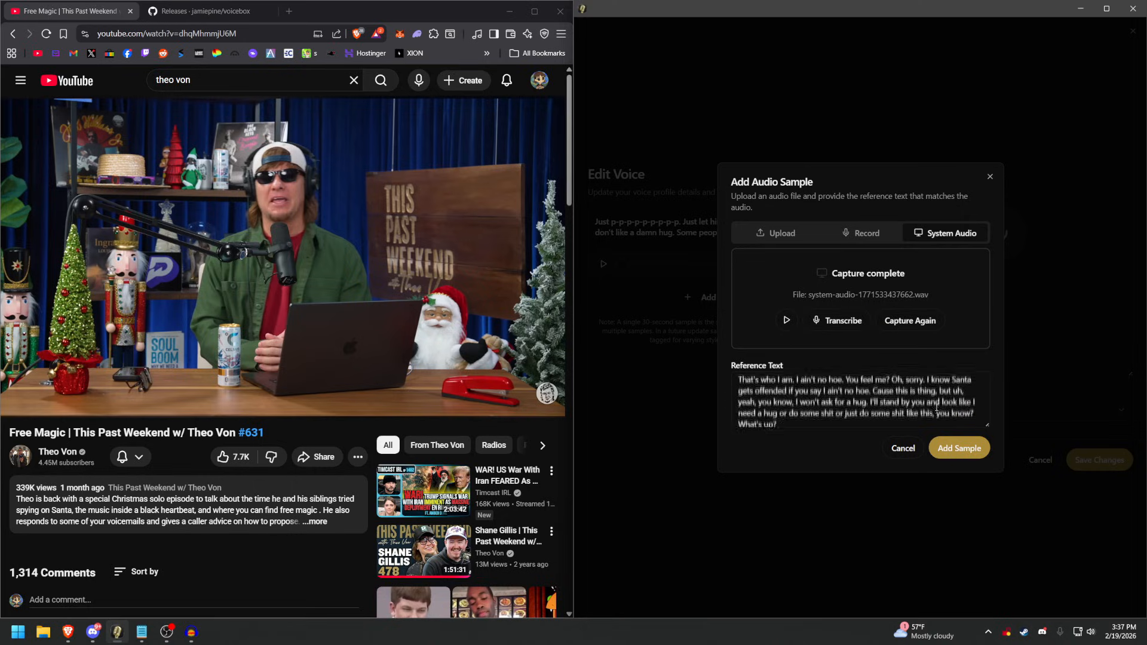
pyautogui.click(960, 448)
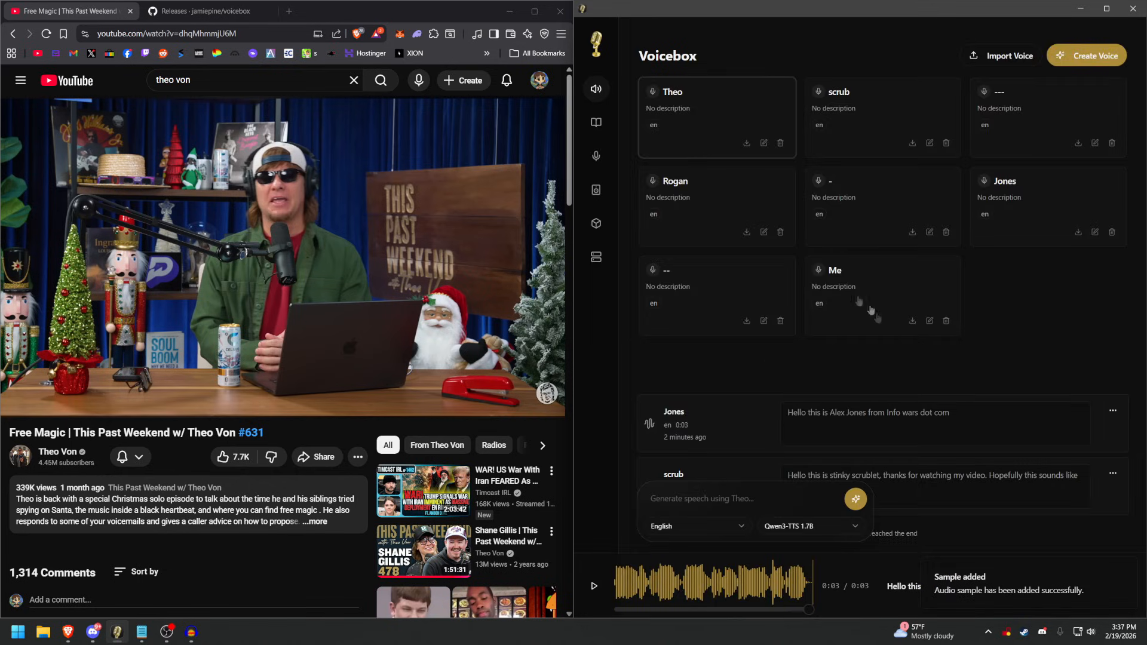
# Generate English speech in the Theo voice with the text "This is Theo Von welcome to my podcast this past weekend.".
pyautogui.click(747, 504)
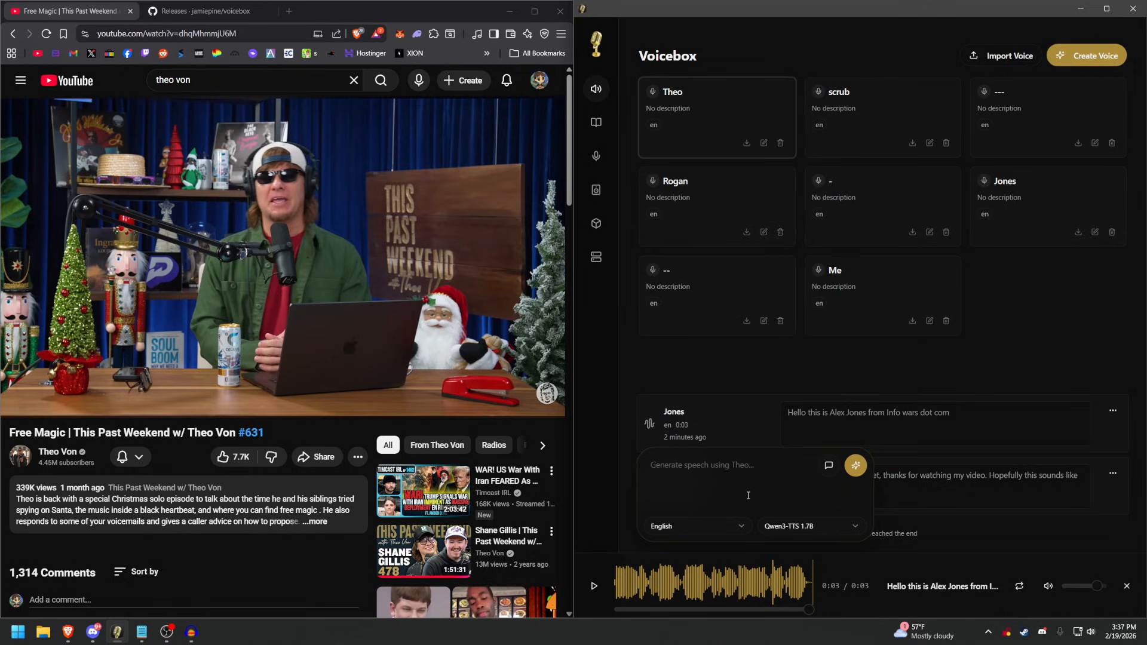
pyautogui.write('Thi')
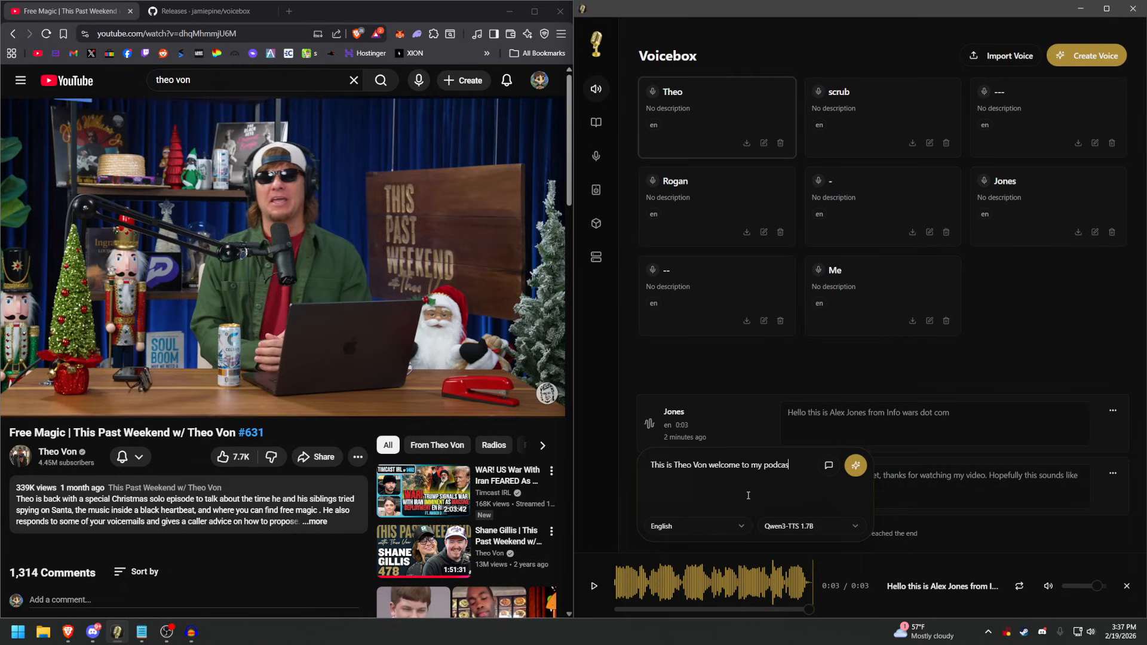
pyautogui.write('this past weekend.')
pyautogui.click(855, 466)
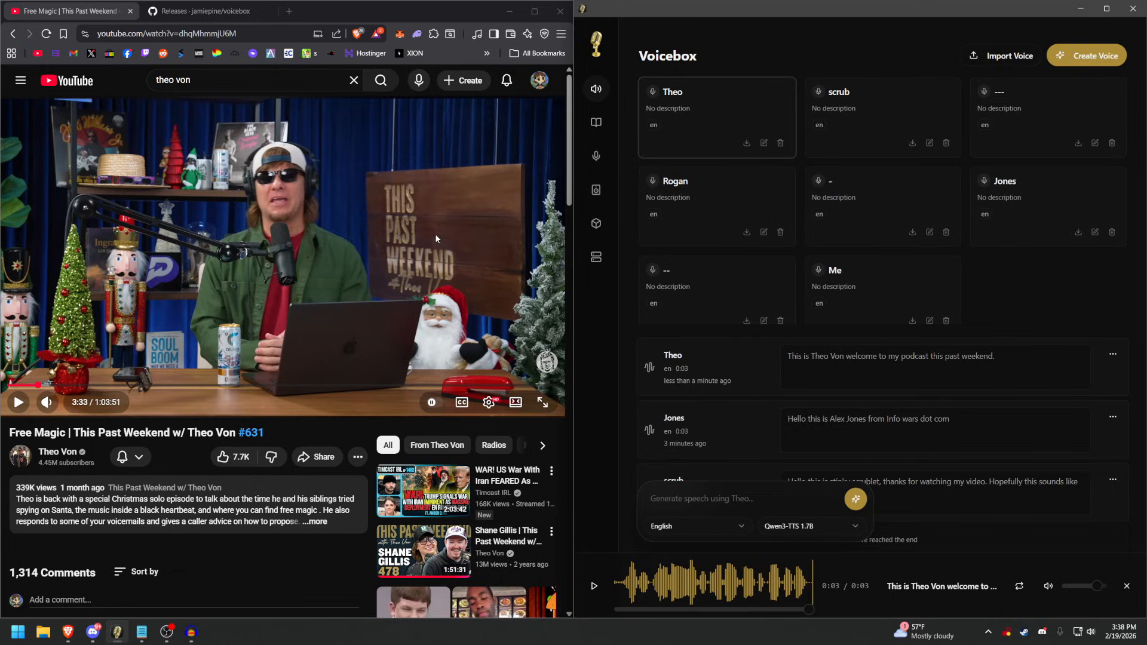
# Look over the Stories section and its new story option, and return to the voice profiles.
pyautogui.click(596, 124)
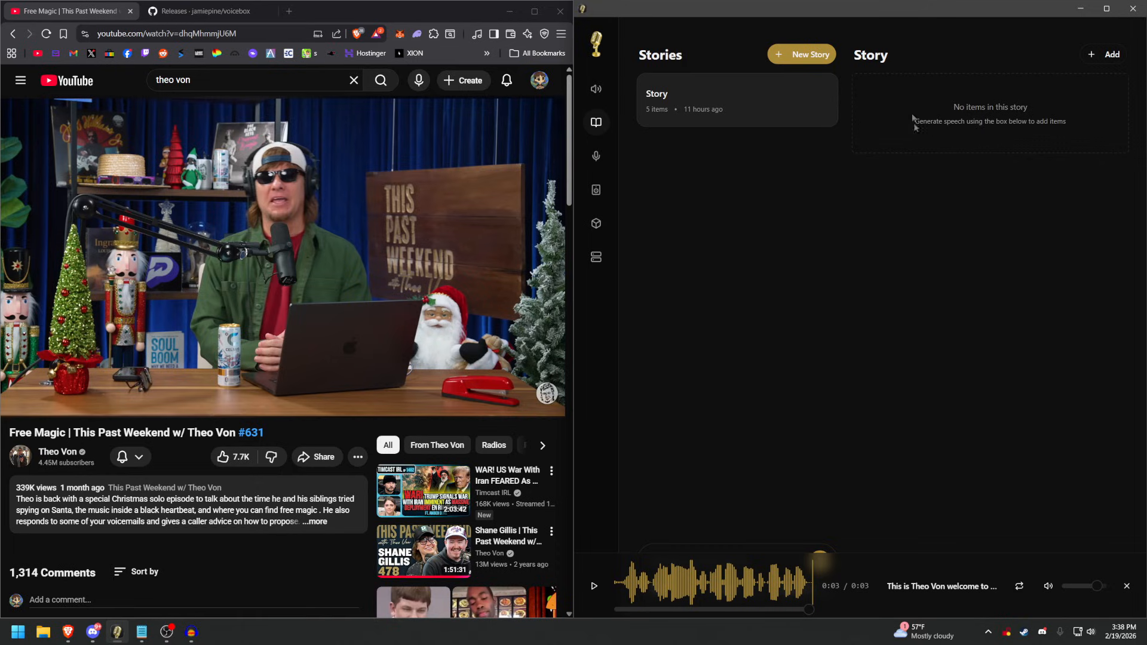
pyautogui.click(804, 56)
pyautogui.click(996, 224)
pyautogui.click(595, 89)
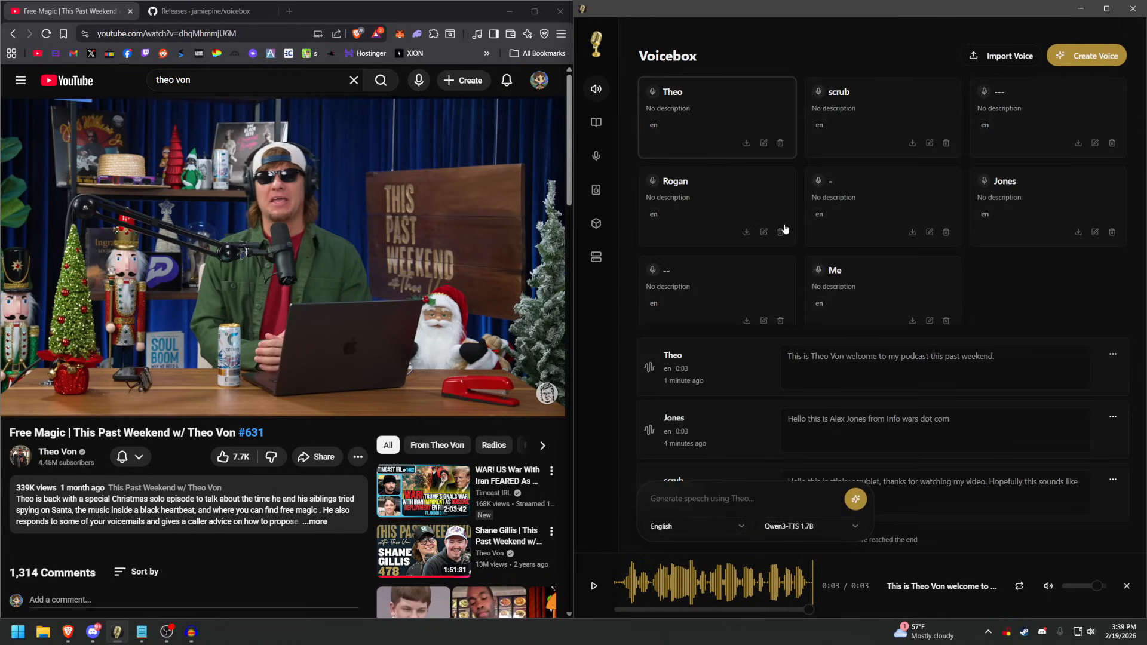